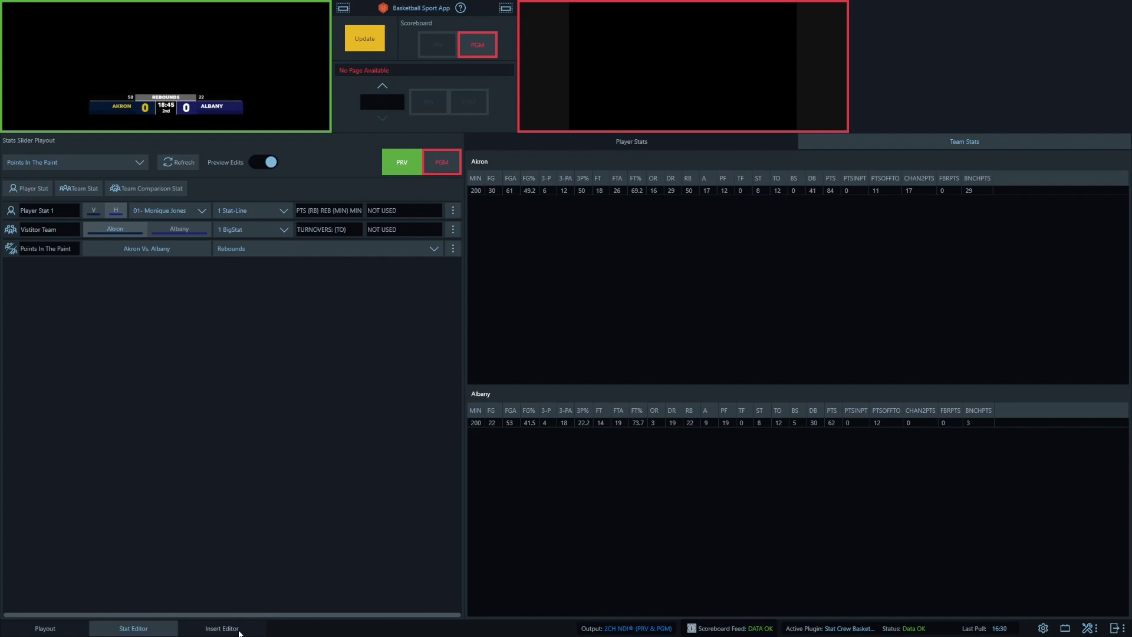
# Open the Insert Editor and start a new show named "NEW SHOW".
pyautogui.click(239, 631)
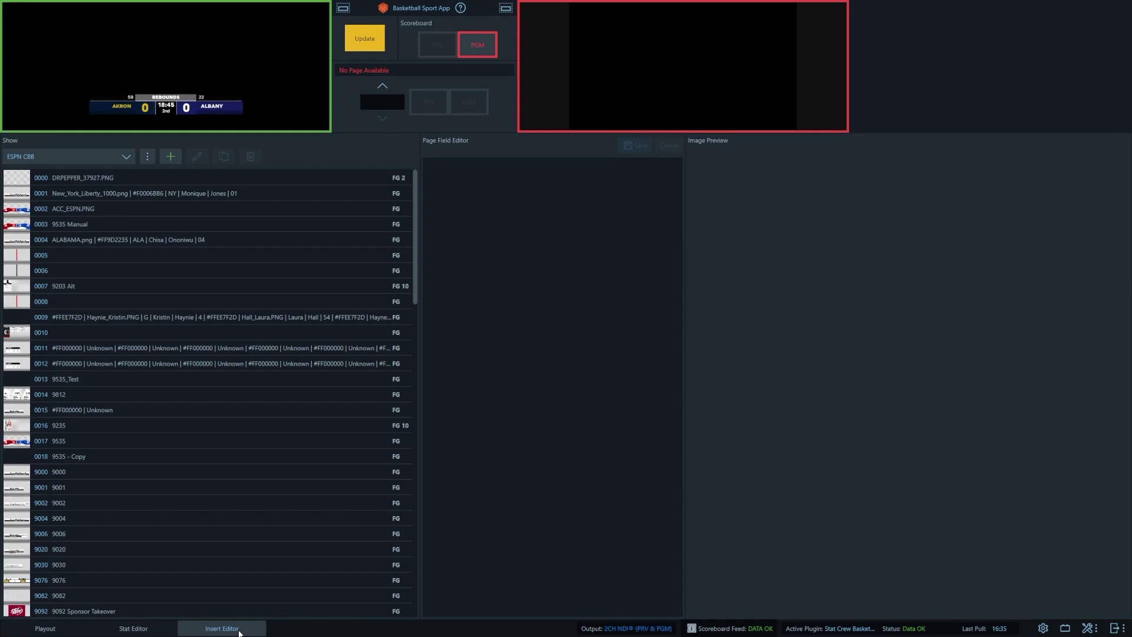
pyautogui.click(145, 159)
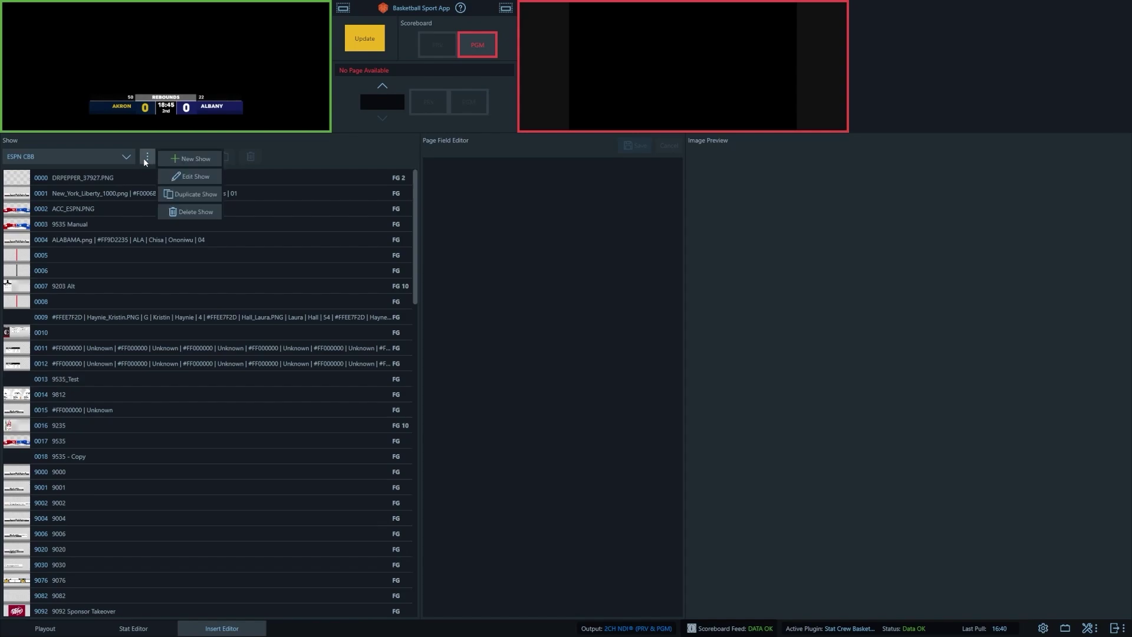
pyautogui.click(214, 163)
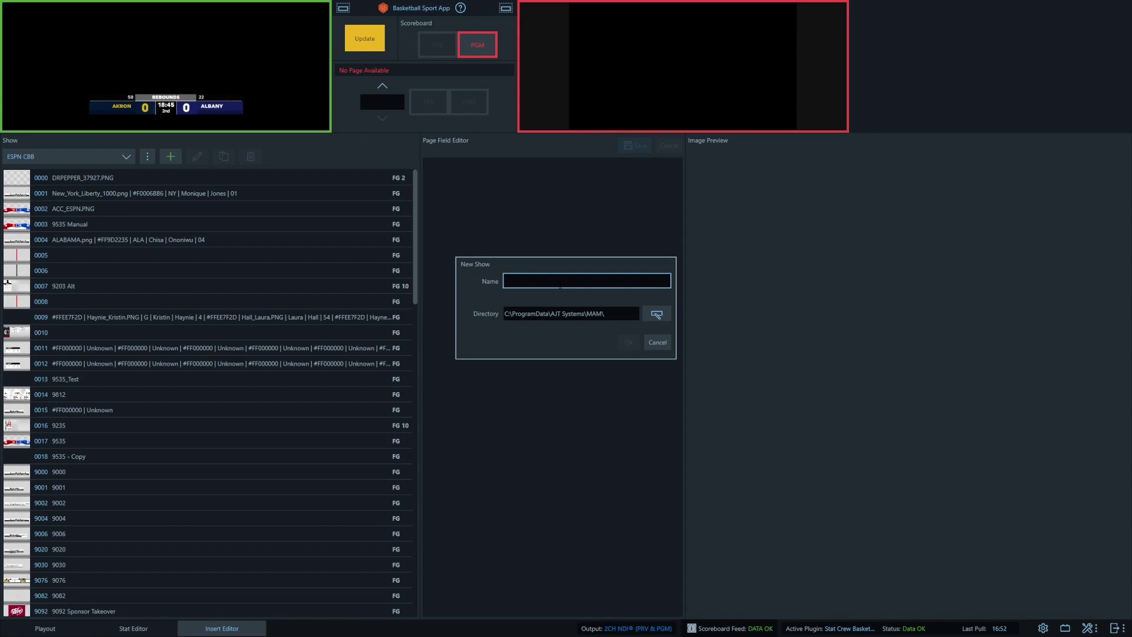
pyautogui.write('NEW SHOW')
# Set the show's template directory to the ShowInsertGraphics folder under MAM\ESPN\ESPN 2018 and create the show.
pyautogui.click(662, 318)
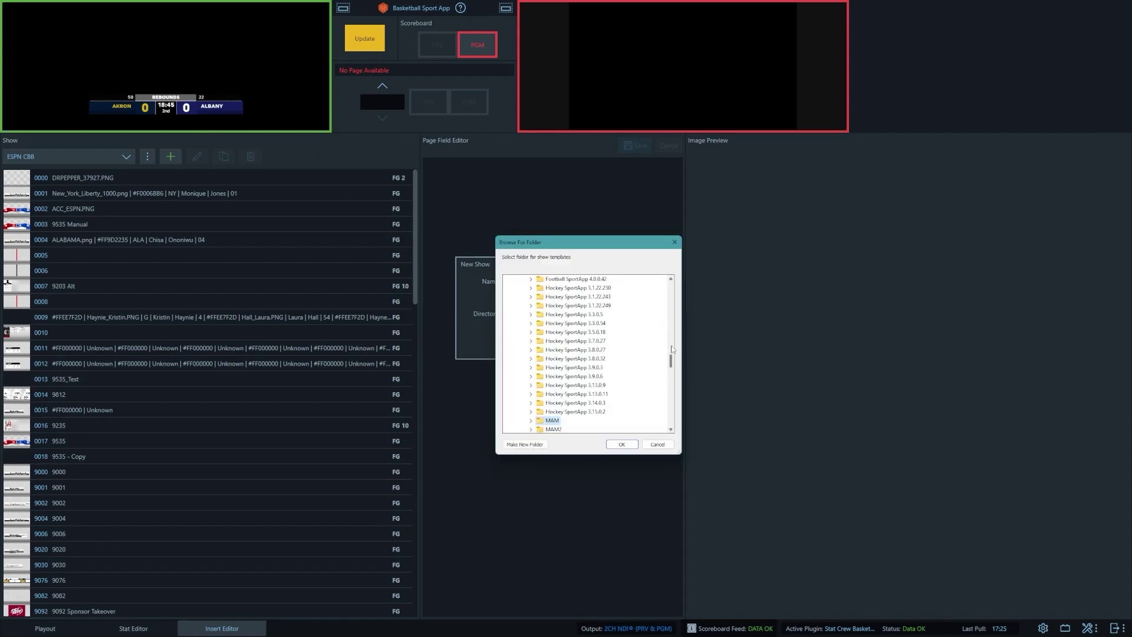
pyautogui.moveTo(670, 361); pyautogui.dragTo(671, 364)
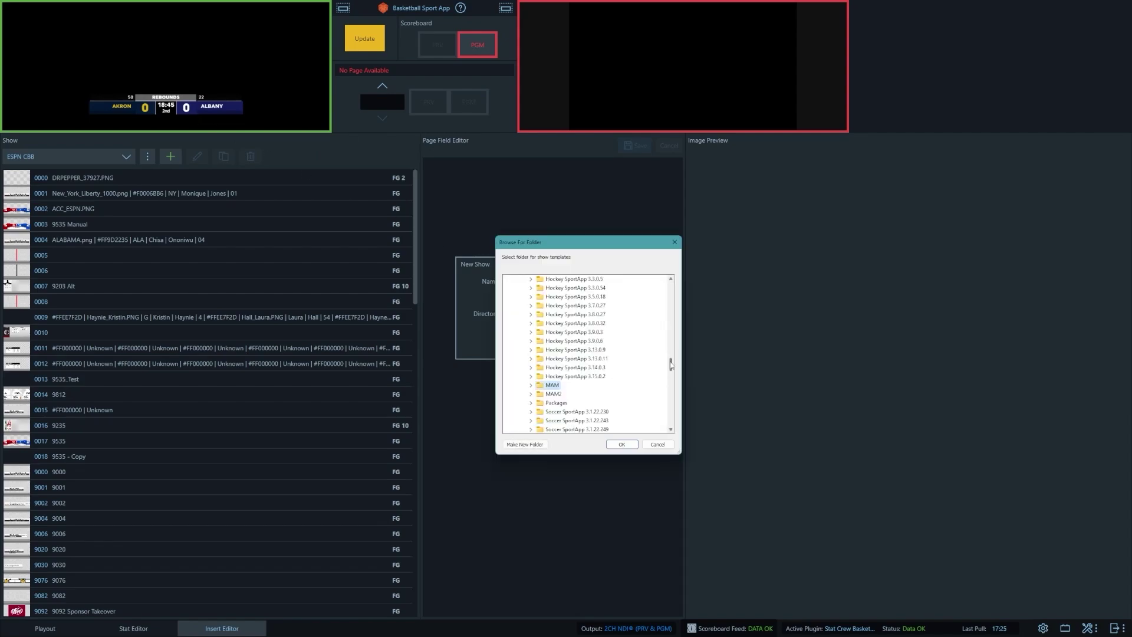
pyautogui.doubleClick(548, 386)
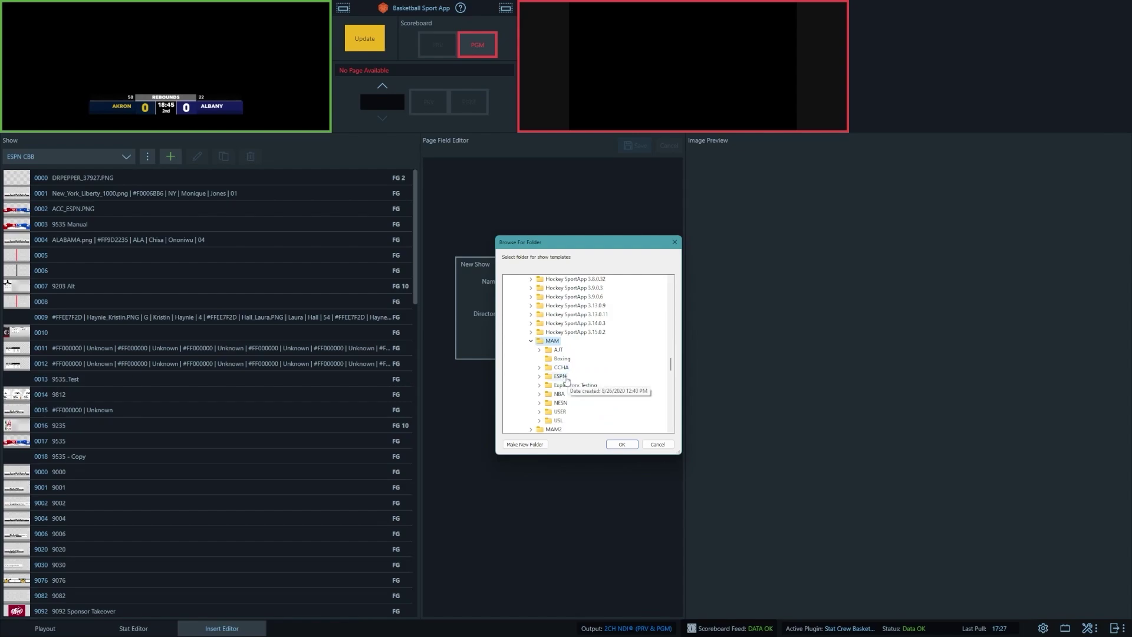
pyautogui.doubleClick(565, 380)
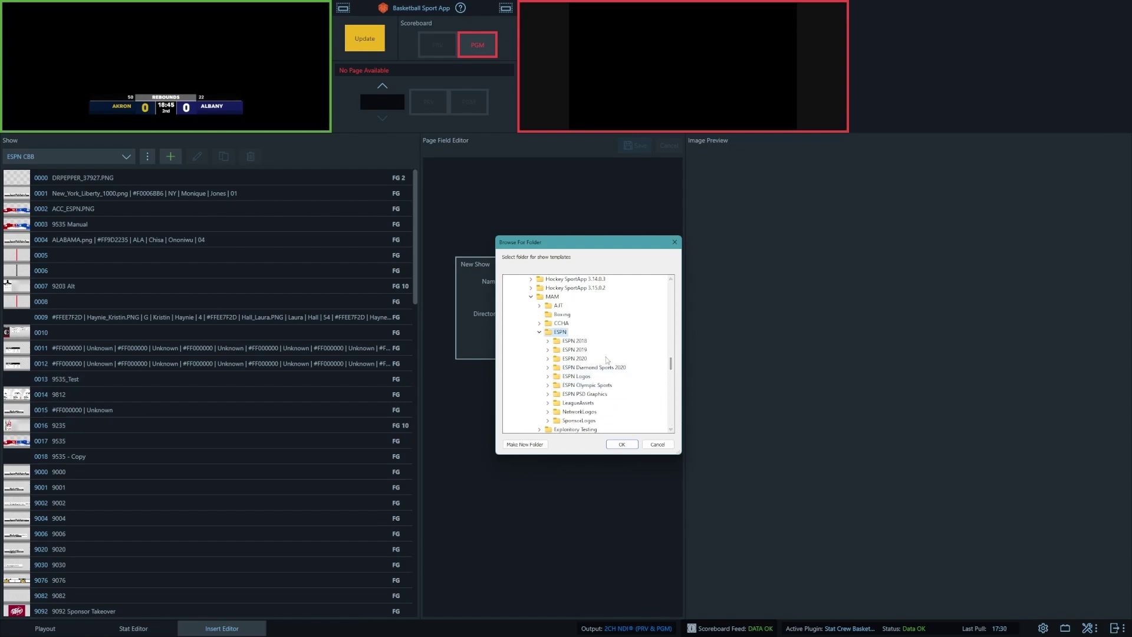
pyautogui.doubleClick(581, 341)
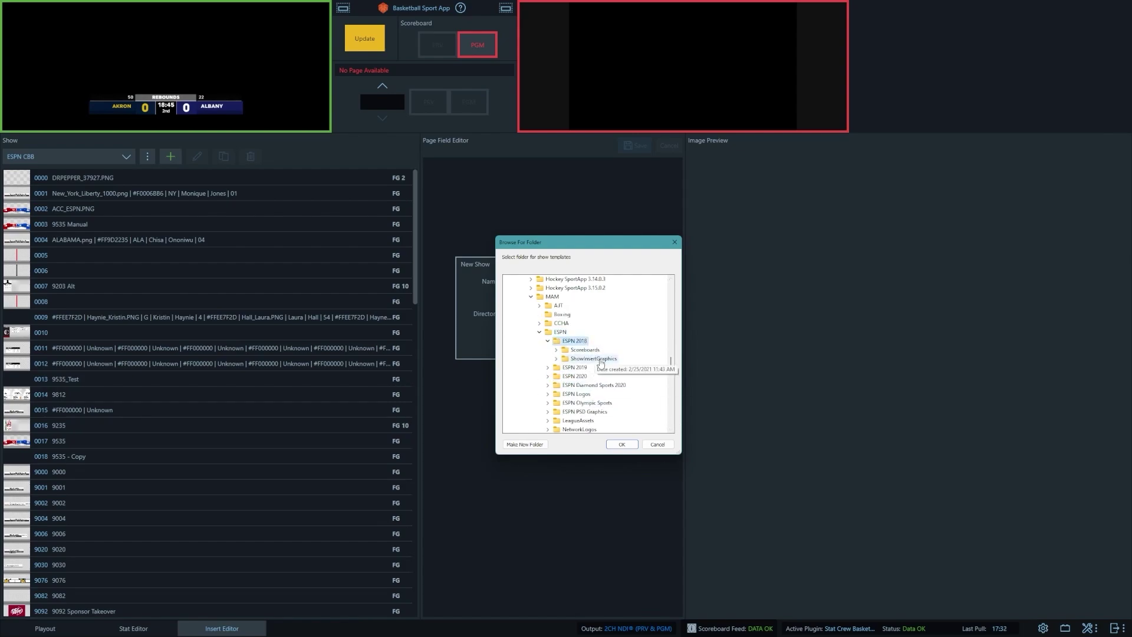
pyautogui.doubleClick(583, 360)
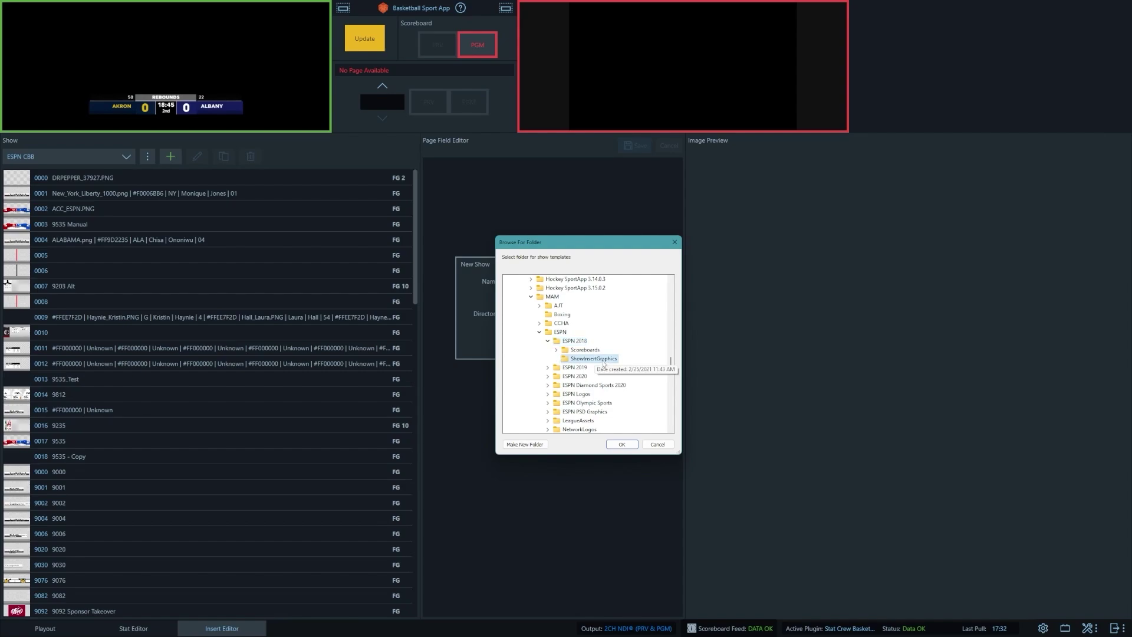
pyautogui.click(622, 444)
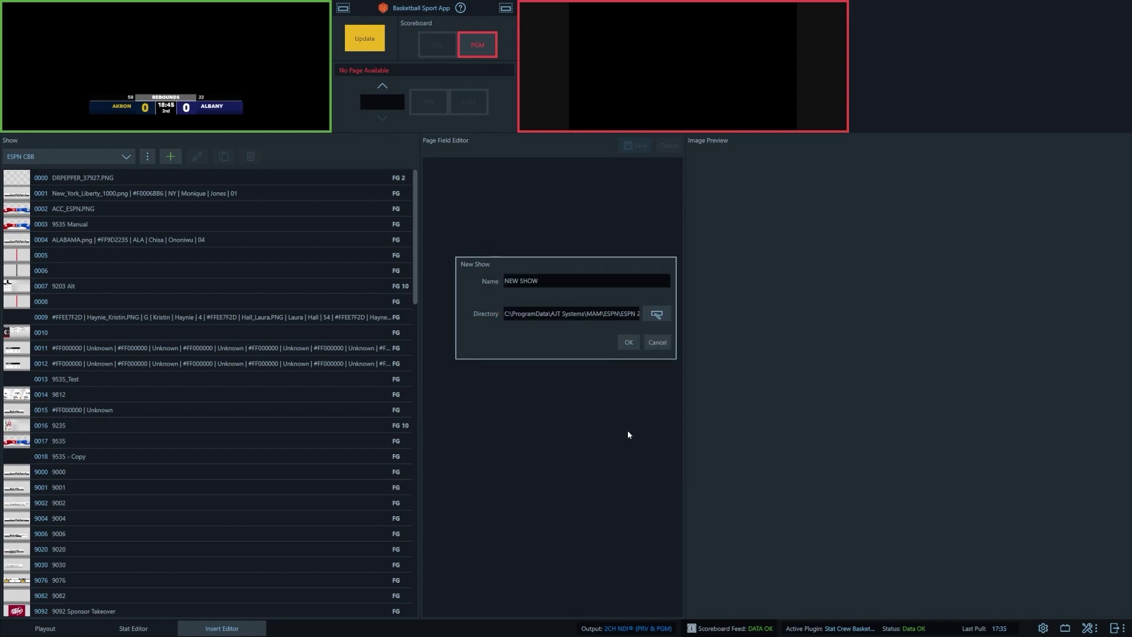
pyautogui.click(626, 349)
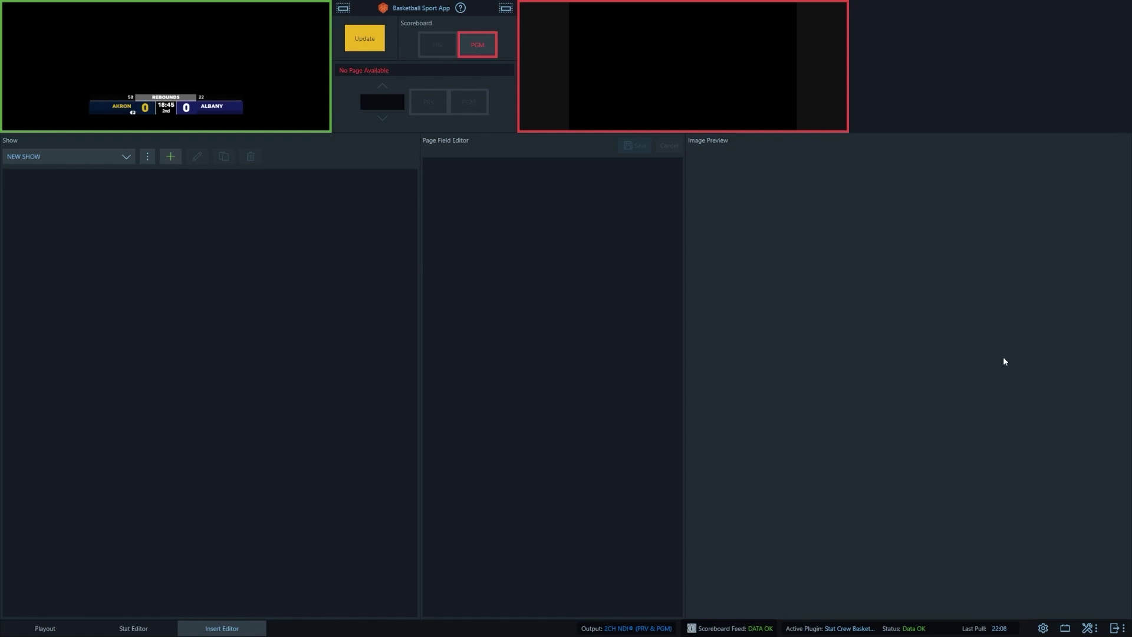
# Look up the player lower third in ESPN3 2018 CBB.pdf and start a new page using template 9000.xml.
pyautogui.hotkey('alt', 'Tab')
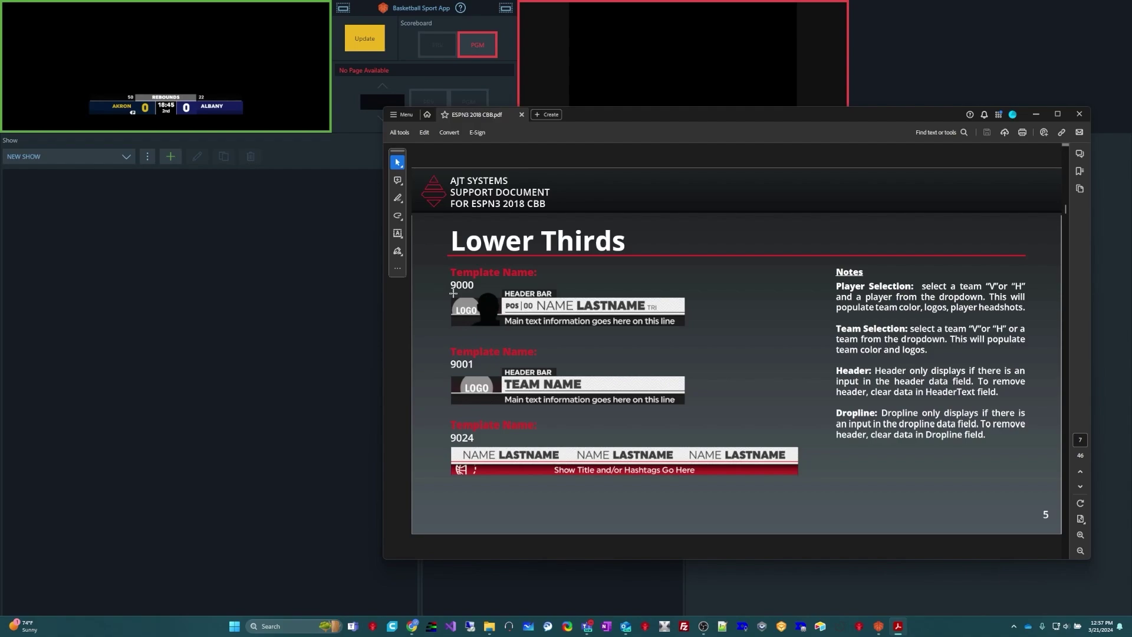
pyautogui.click(283, 290)
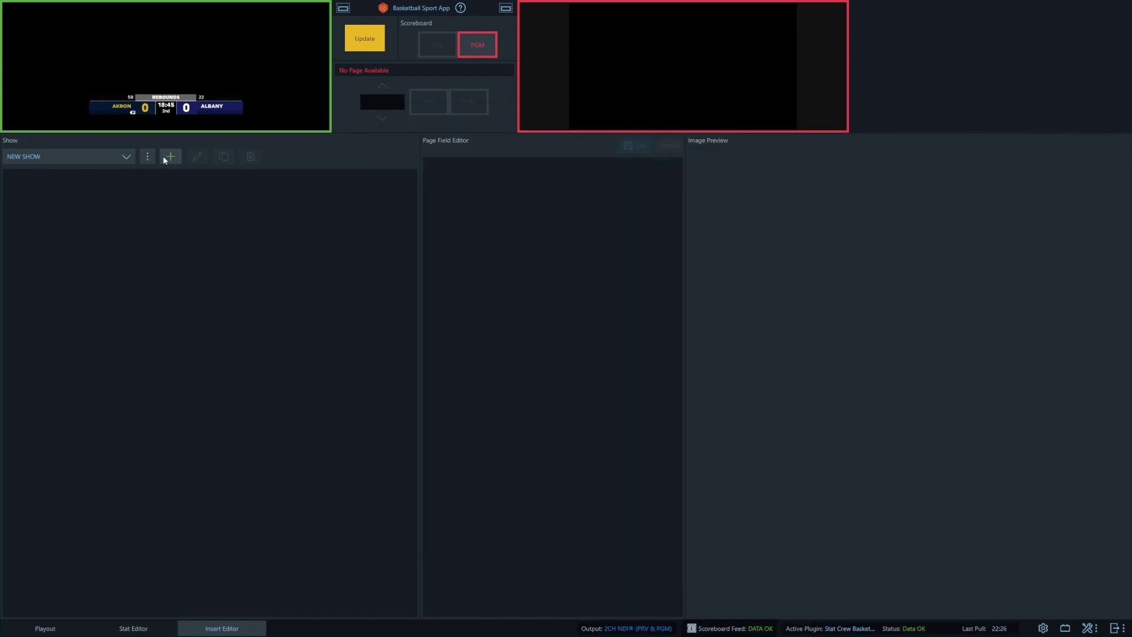
pyautogui.click(165, 158)
pyautogui.click(541, 270)
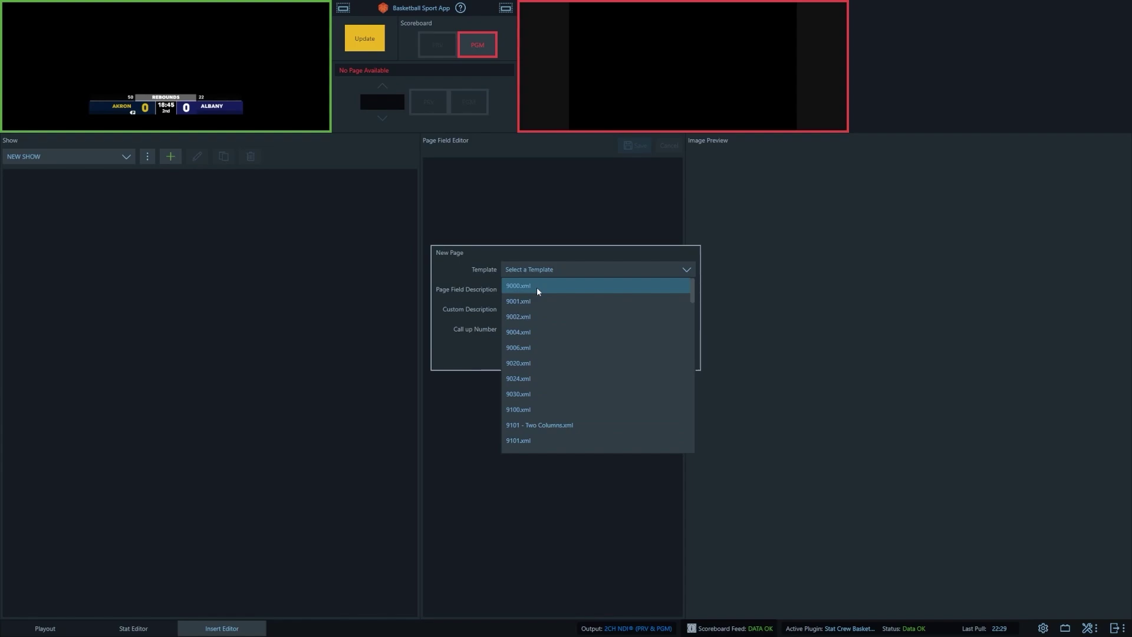
pyautogui.click(538, 287)
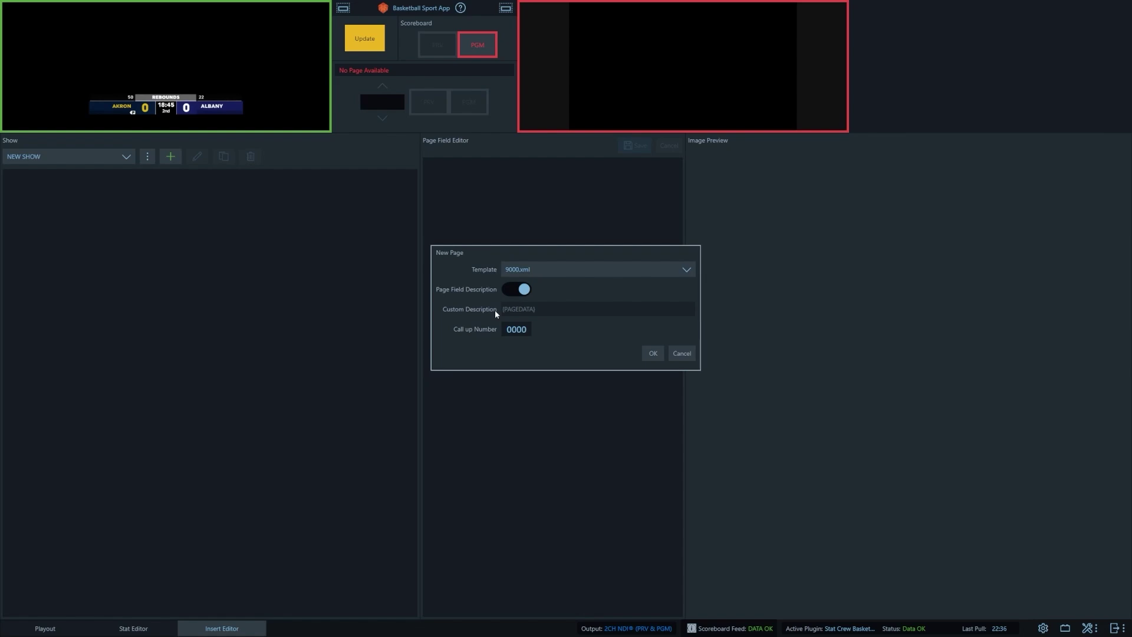
# Turn off Page Field Description, set the custom description to "Player Lowerthird" and create the page.
pyautogui.click(527, 290)
pyautogui.click(536, 306)
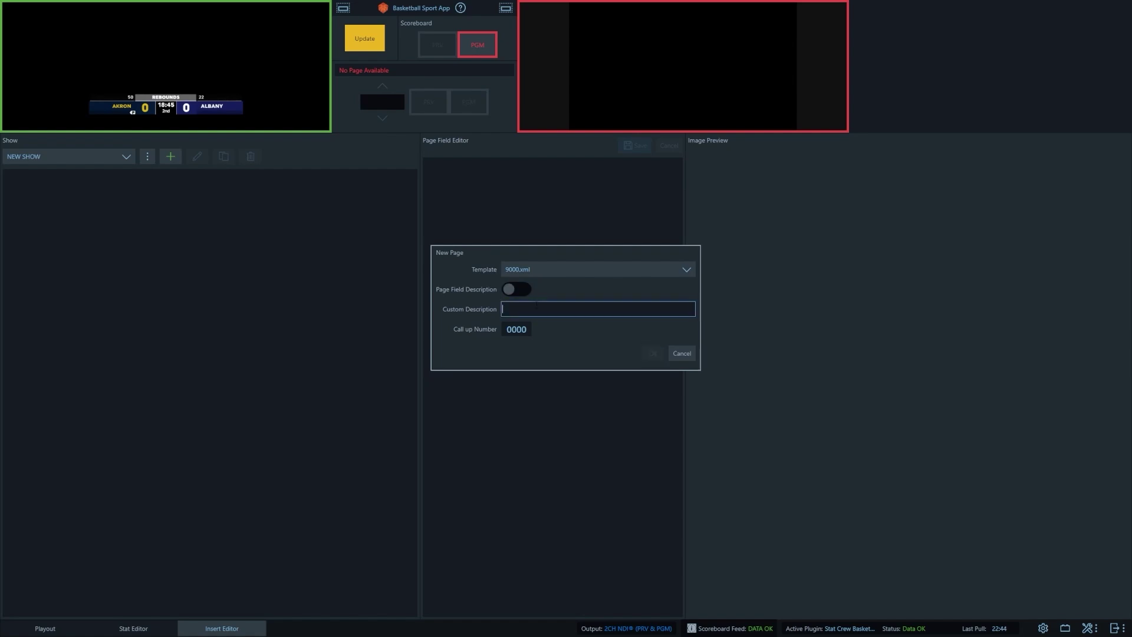
pyautogui.write('Player Lowerthird')
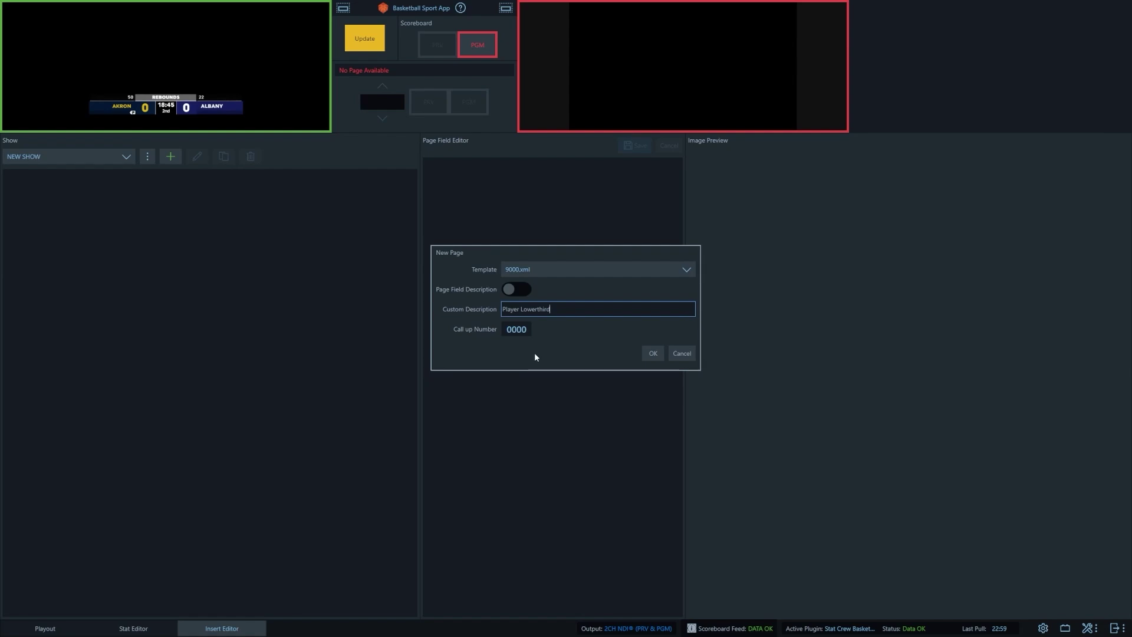
pyautogui.click(655, 354)
pyautogui.click(654, 354)
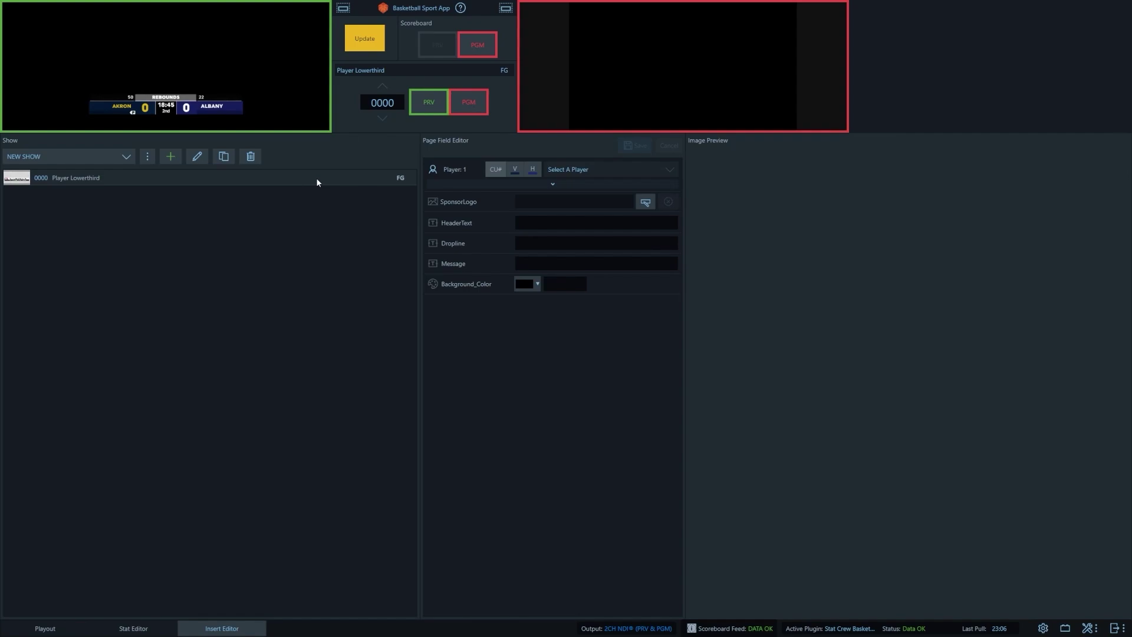
# Send the Player Lowerthird page to preview and assign the visiting team's number 02 guard as Player 1.
pyautogui.click(438, 107)
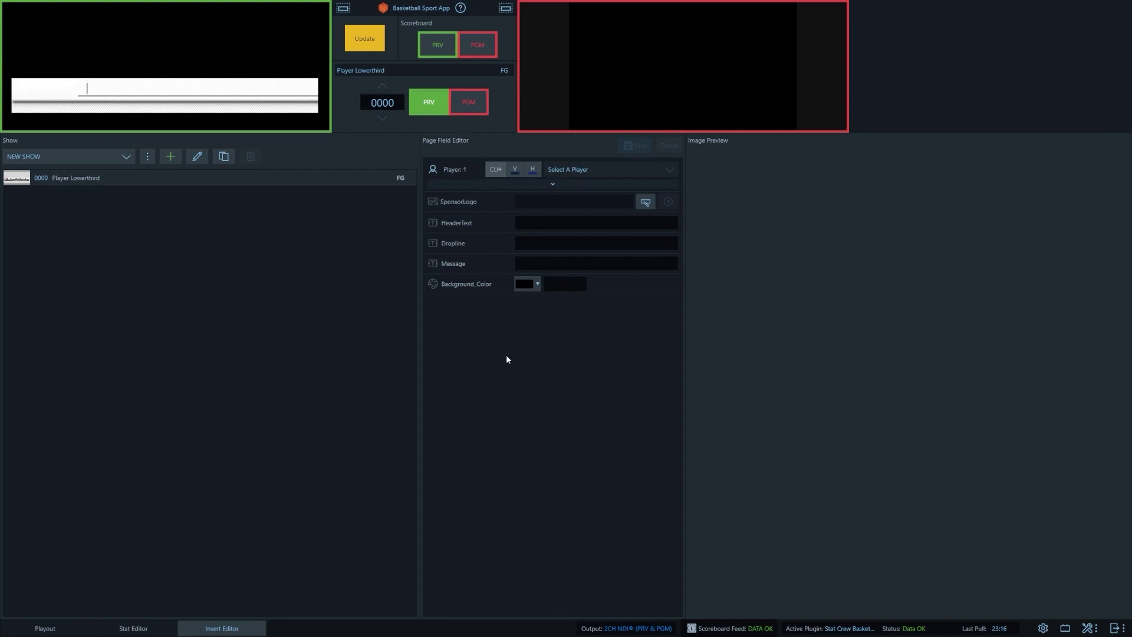
pyautogui.click(516, 171)
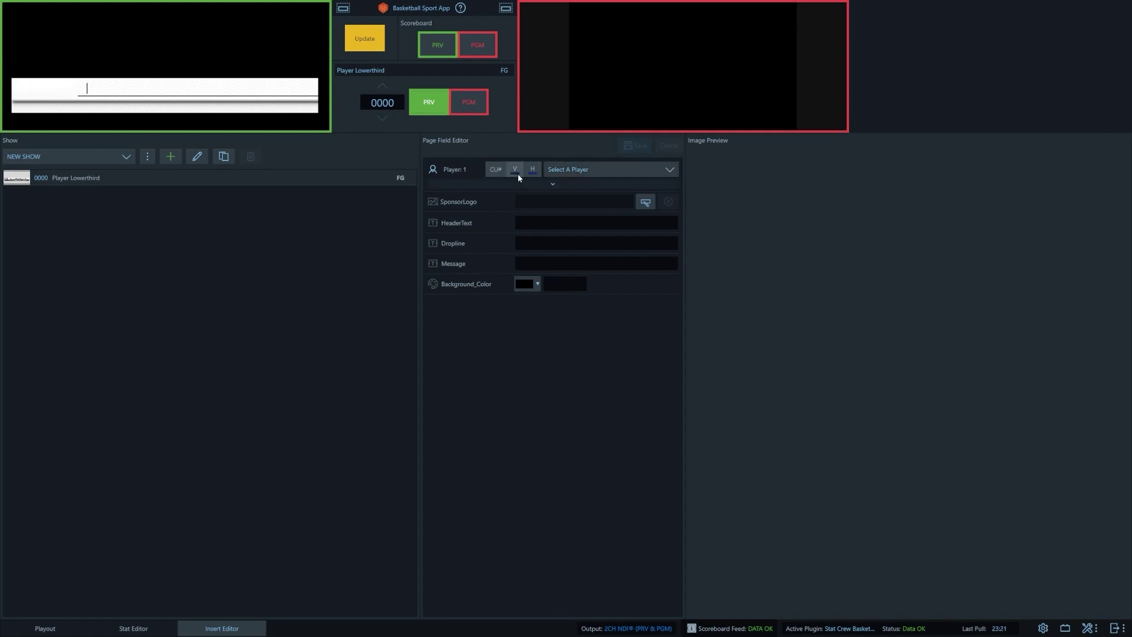
pyautogui.click(607, 171)
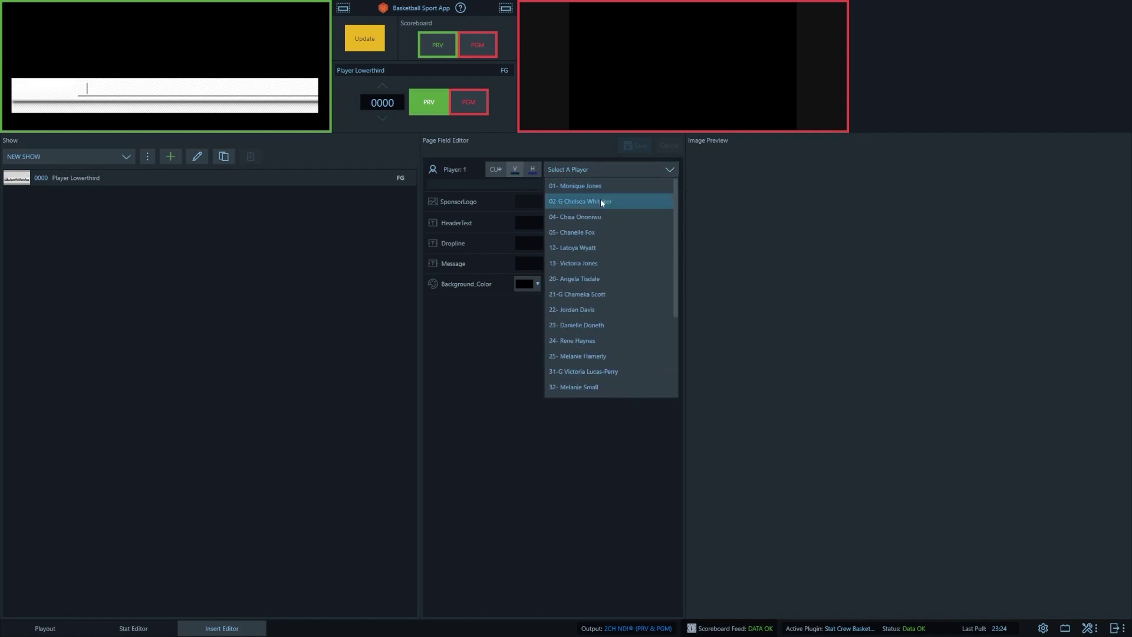
pyautogui.click(601, 203)
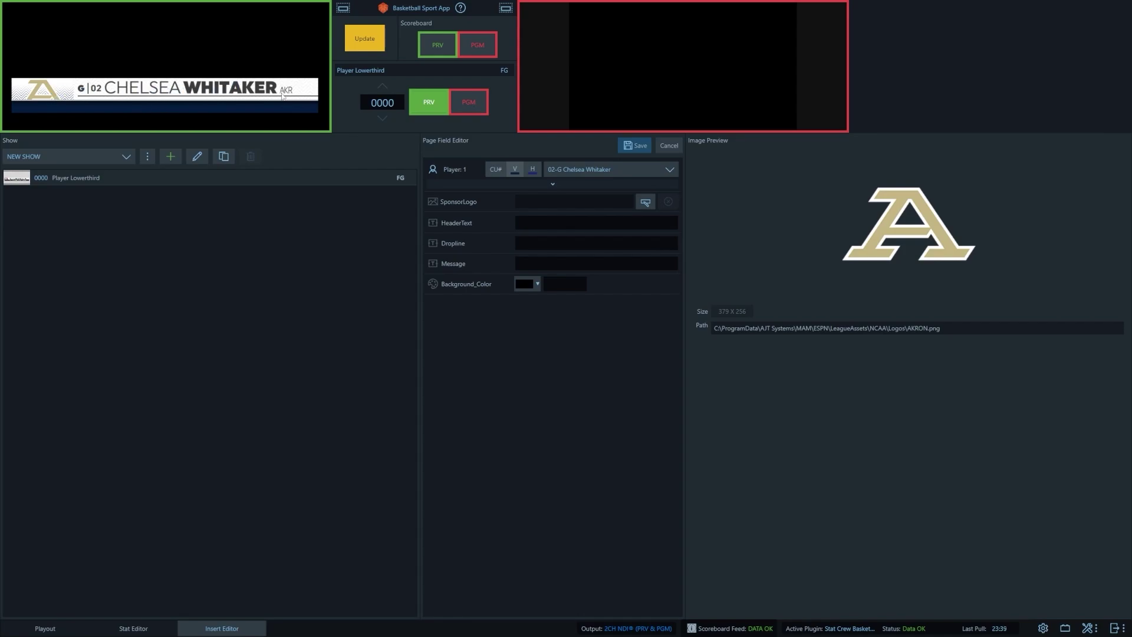
# Set the page's HeaderText to "Header Information" and its Dropline to "Dropline".
pyautogui.click(548, 220)
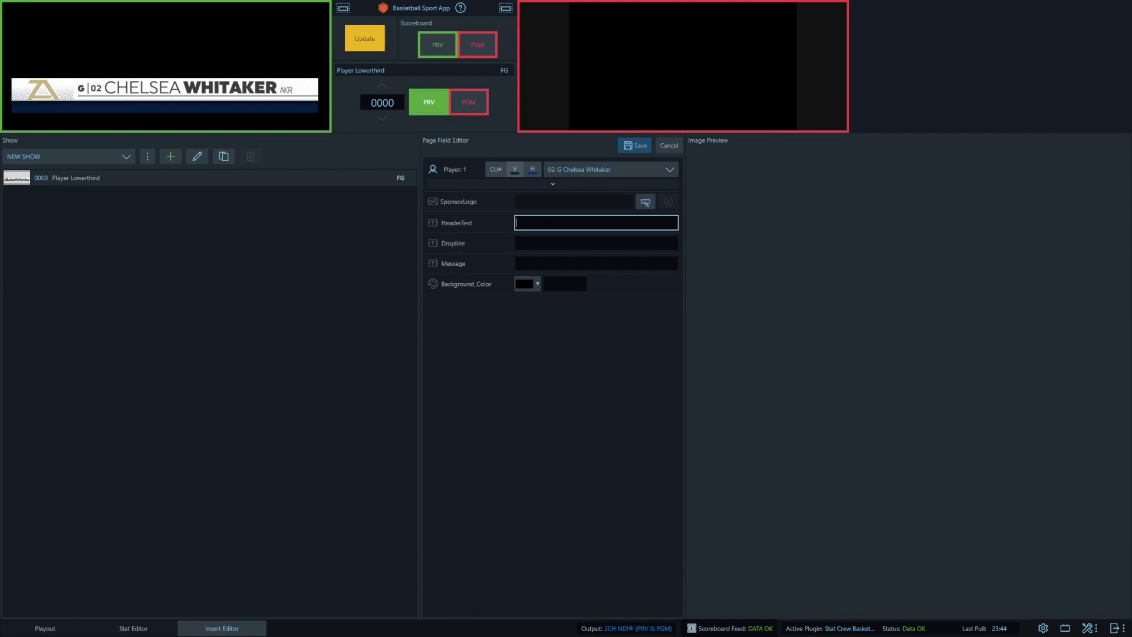
pyautogui.write('Header I')
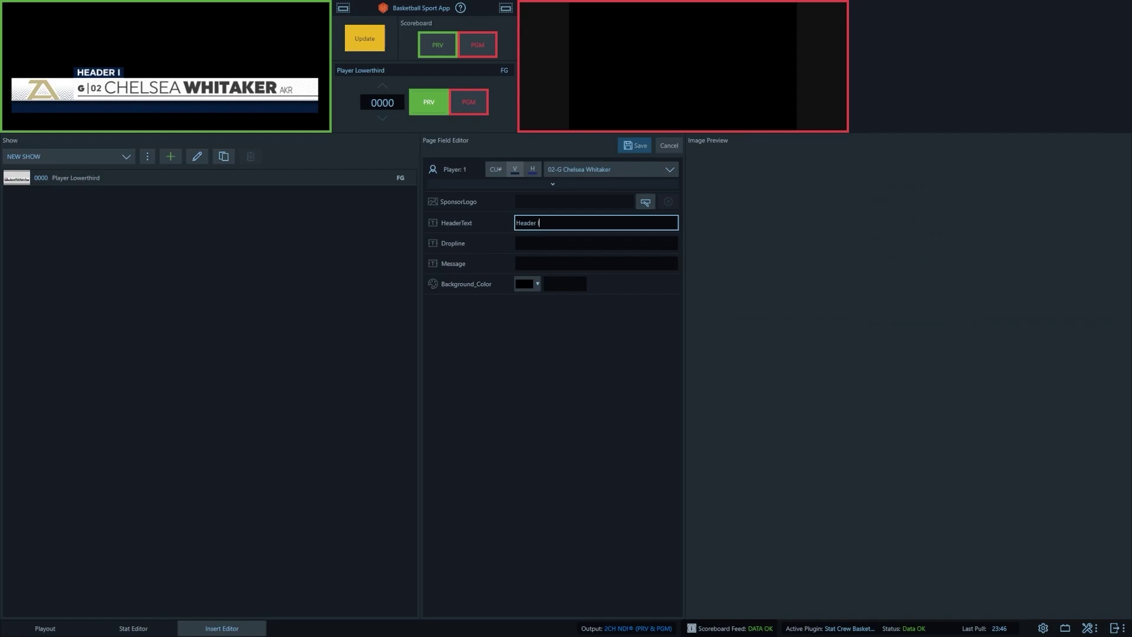
pyautogui.write('nformation')
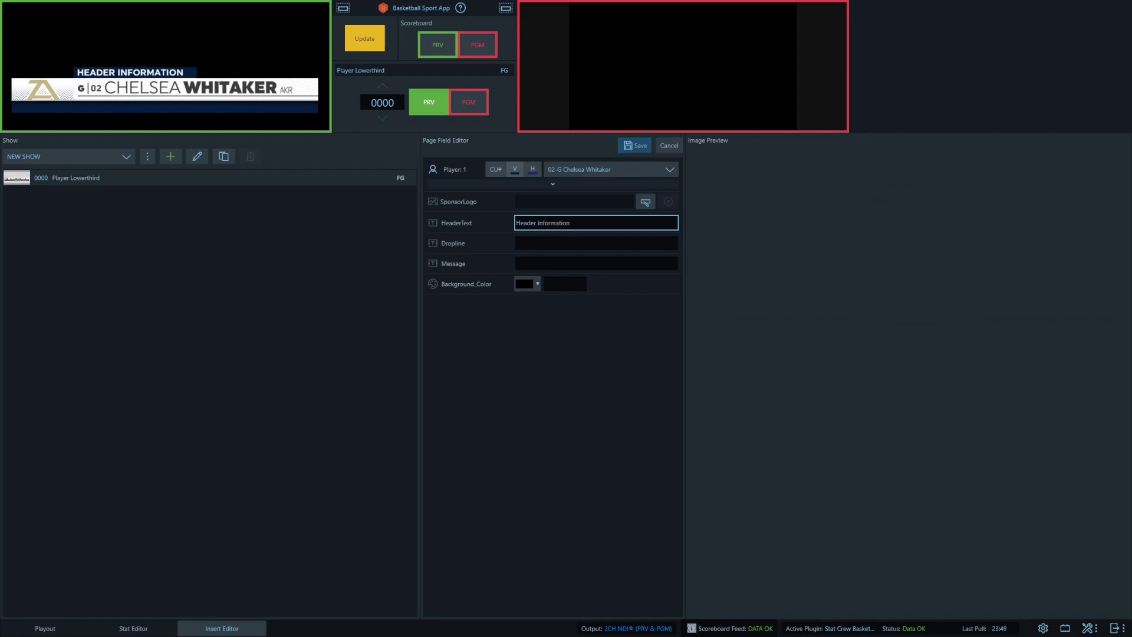
pyautogui.click(596, 243)
pyautogui.write('Drop')
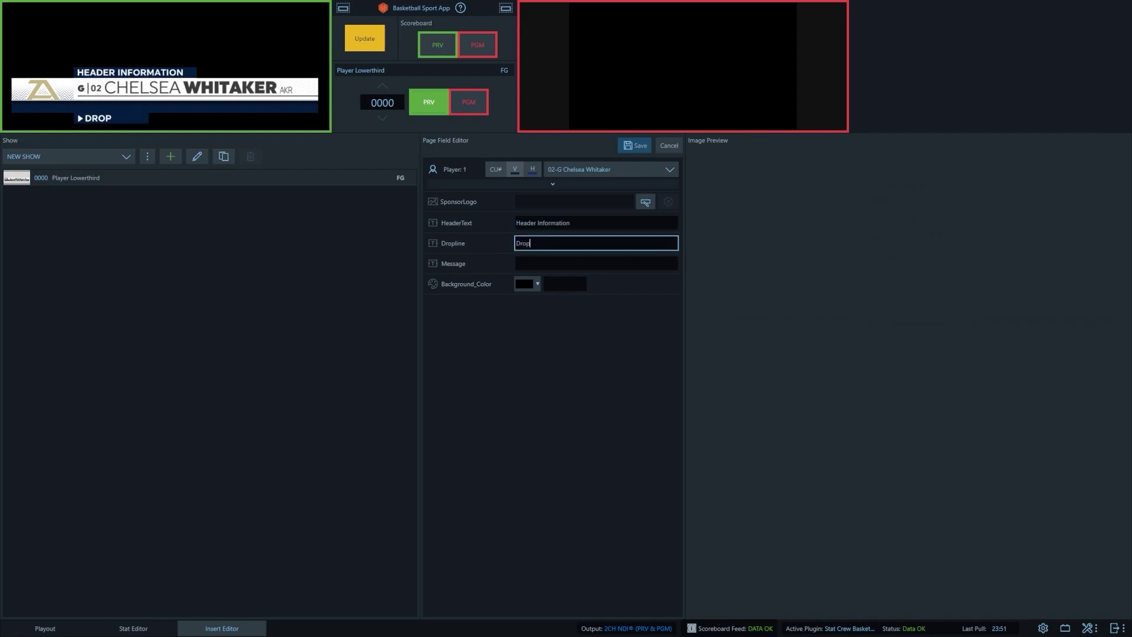
pyautogui.write('l;')
pyautogui.write('ine')
# Set the page's Message field to "Message goes here".
pyautogui.click(596, 263)
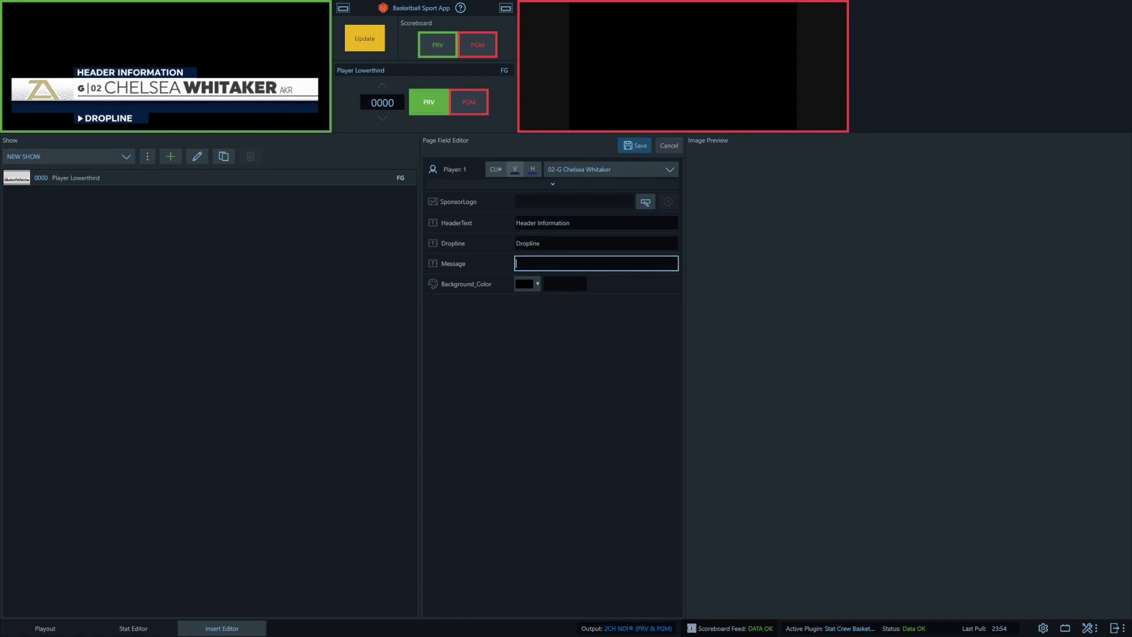
pyautogui.write('Message goes here')
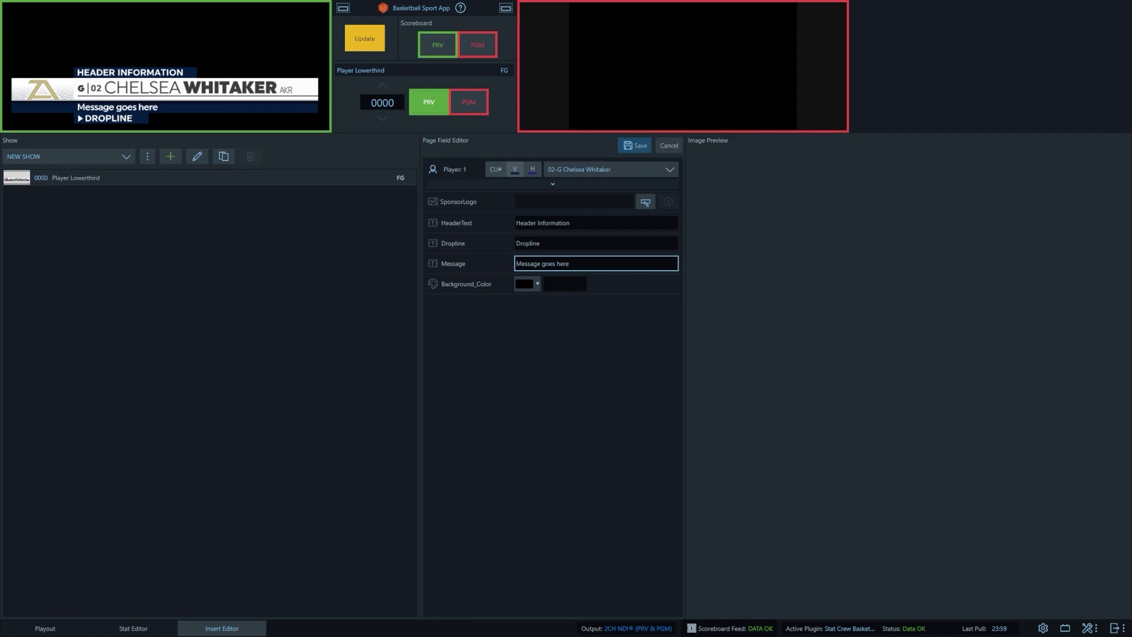
pyautogui.click(317, 239)
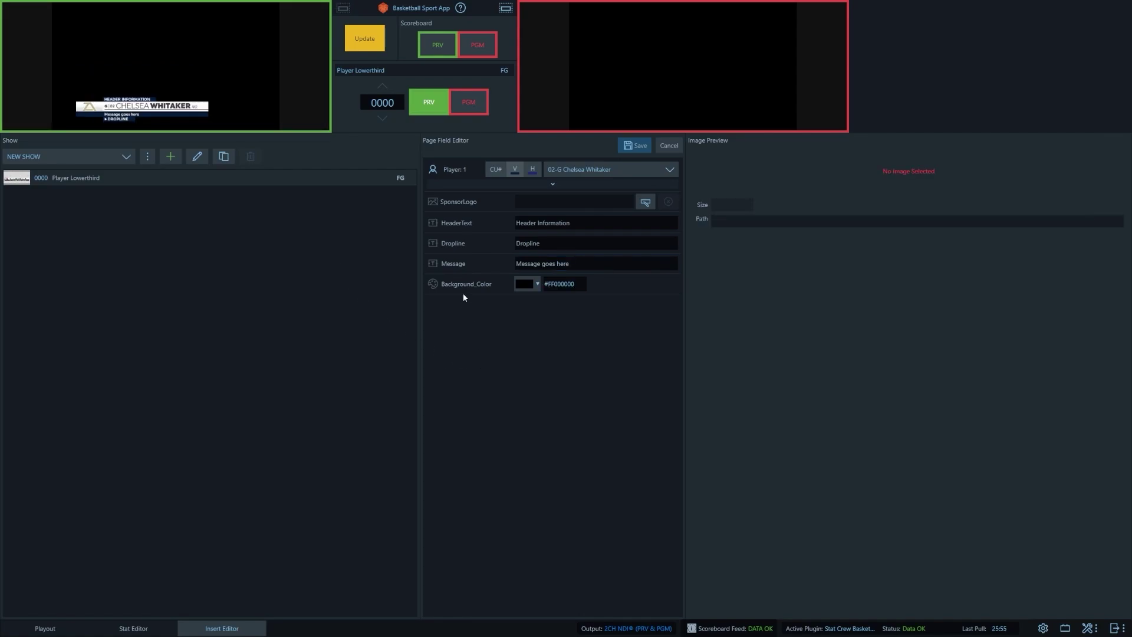
# Assign 2K_37077.PNG from the MAM\AJT\SponsorLogos folder as the page's SponsorLogo.
pyautogui.click(646, 203)
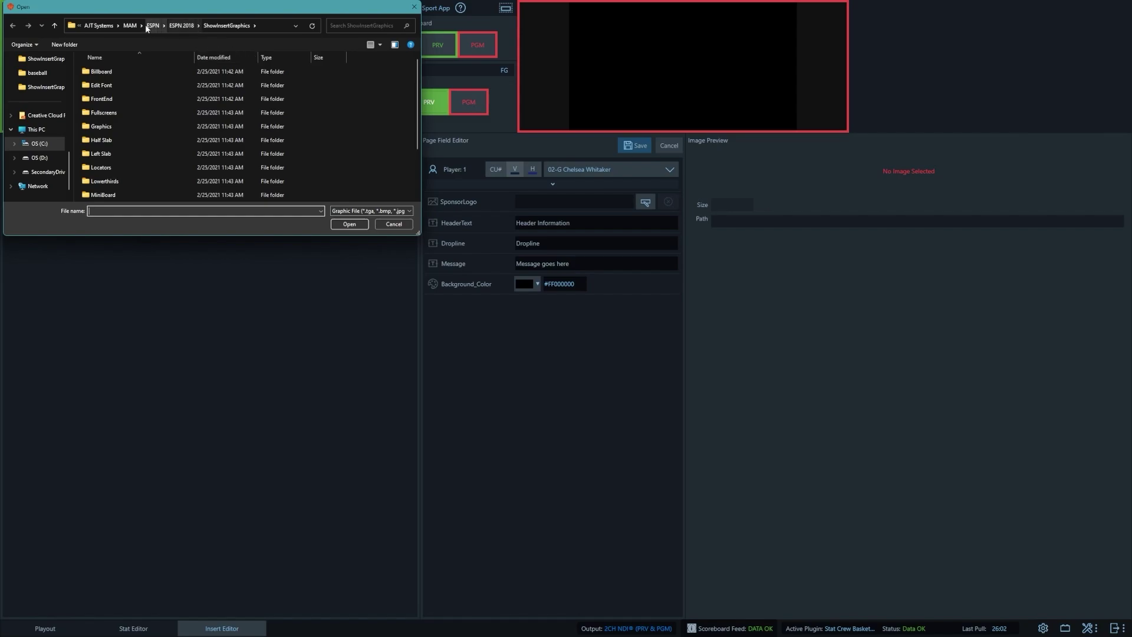
pyautogui.click(129, 26)
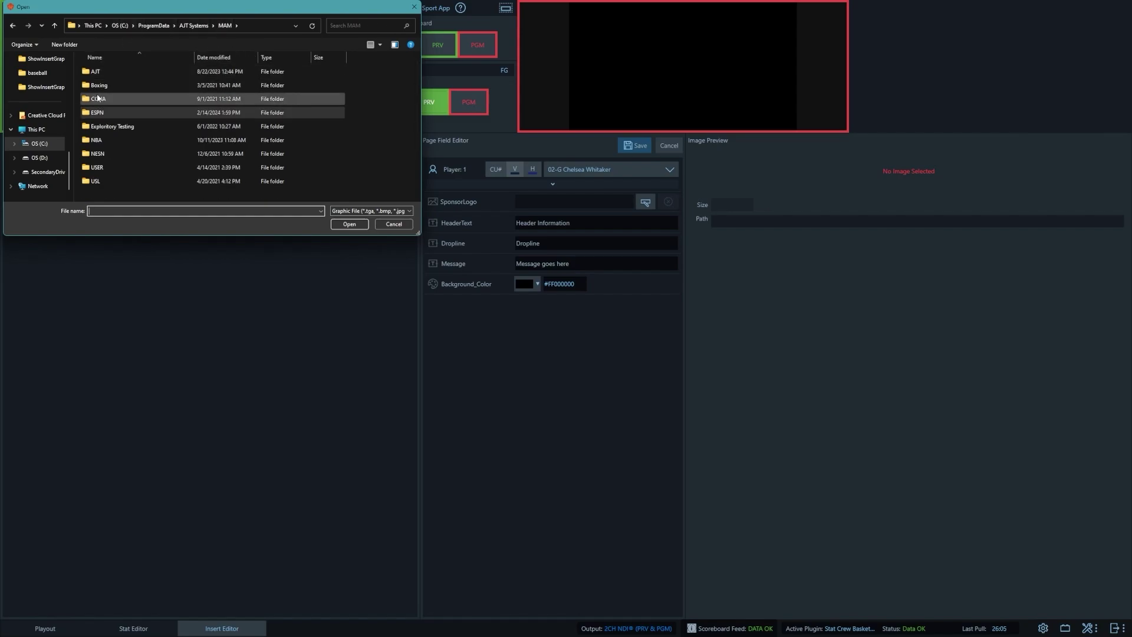
pyautogui.doubleClick(103, 72)
pyautogui.doubleClick(104, 73)
pyautogui.doubleClick(200, 80)
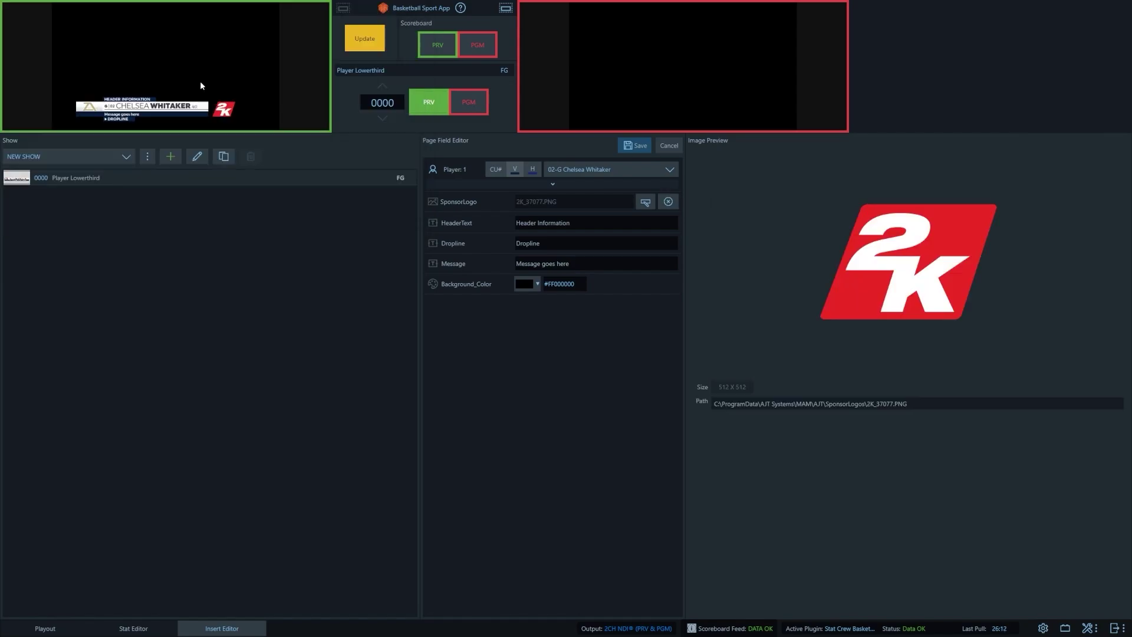
# Set the page's Background_Color to bright green, #FF09FF20.
pyautogui.click(539, 286)
pyautogui.click(594, 299)
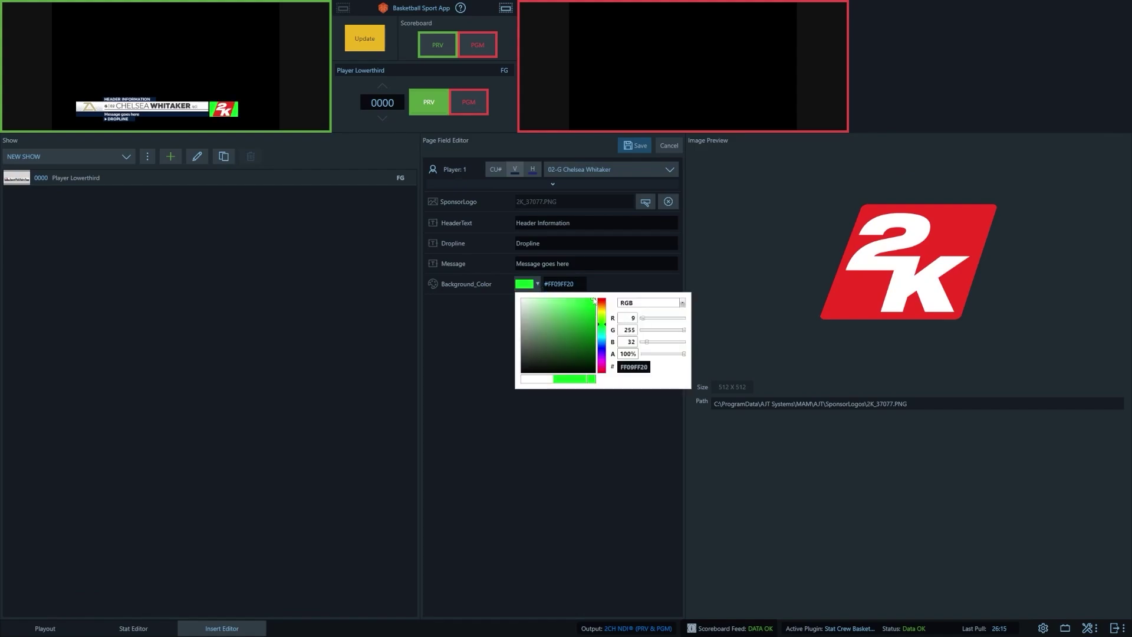
pyautogui.click(718, 265)
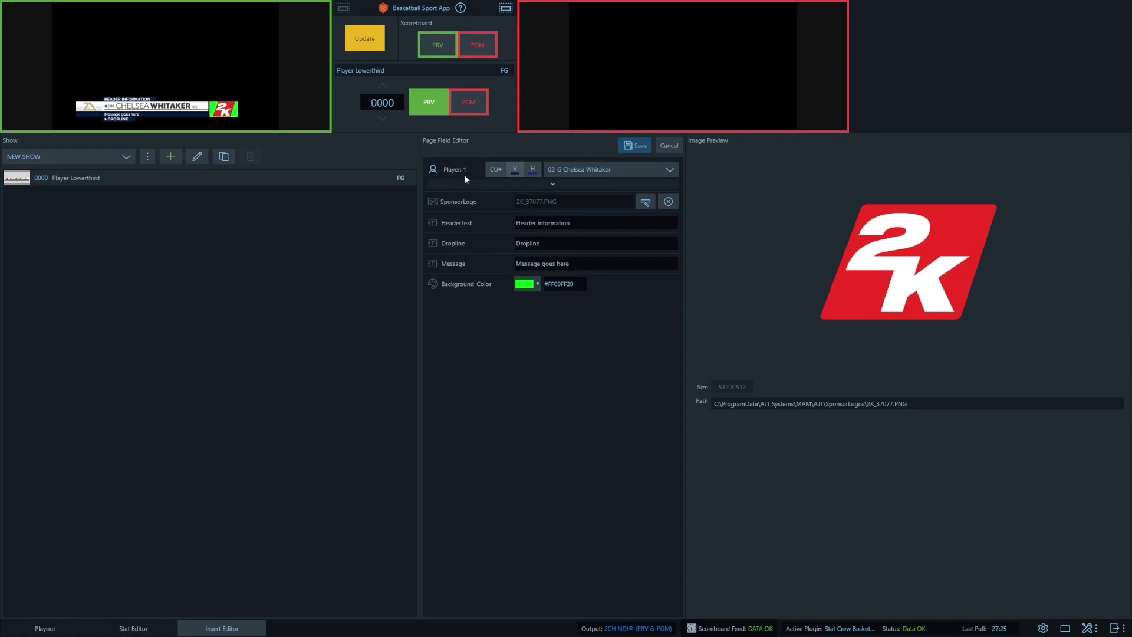
# Inspect Player 1's team and player detail fields, and check the support document's Lower Thirds (Stats) page for template names.
pyautogui.click(560, 182)
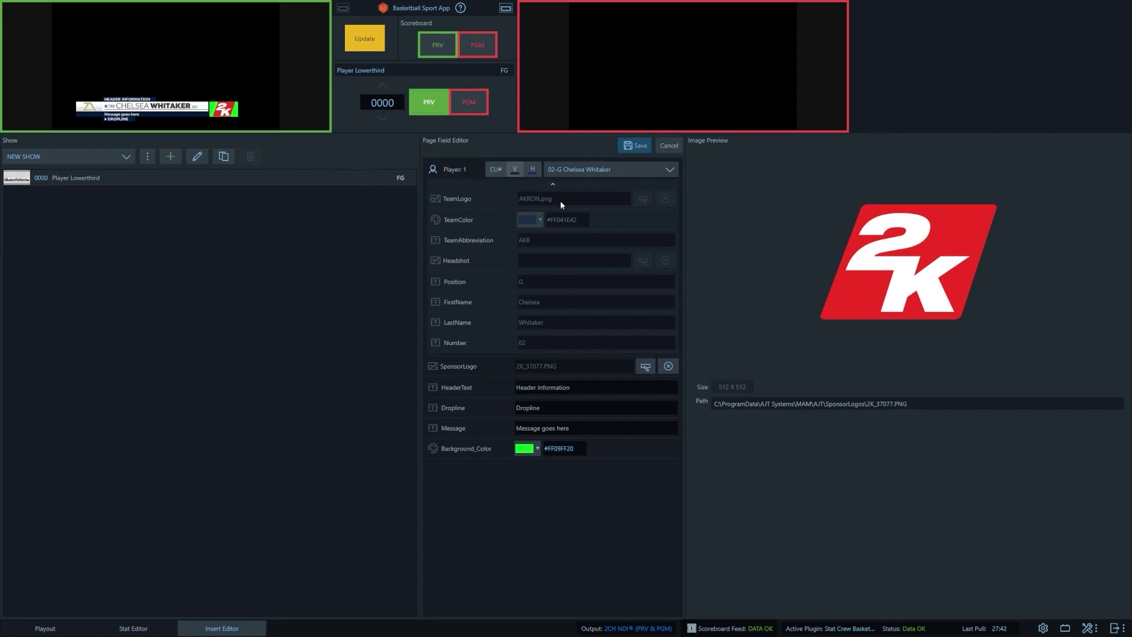
pyautogui.click(557, 186)
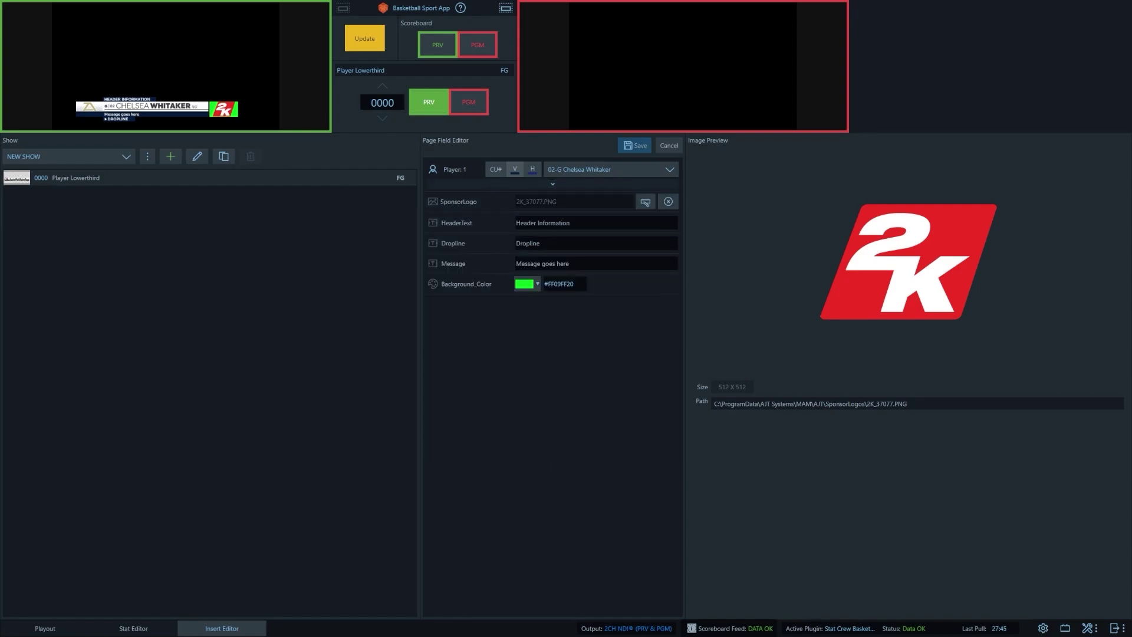
pyautogui.hotkey('alt', 'Tab')
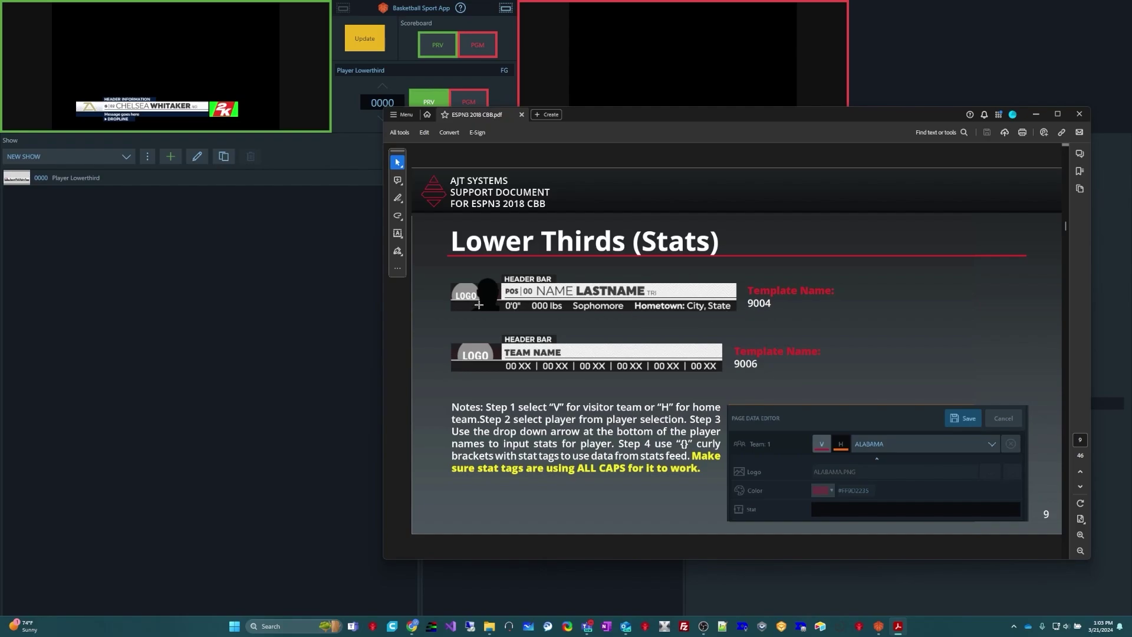
pyautogui.click(156, 190)
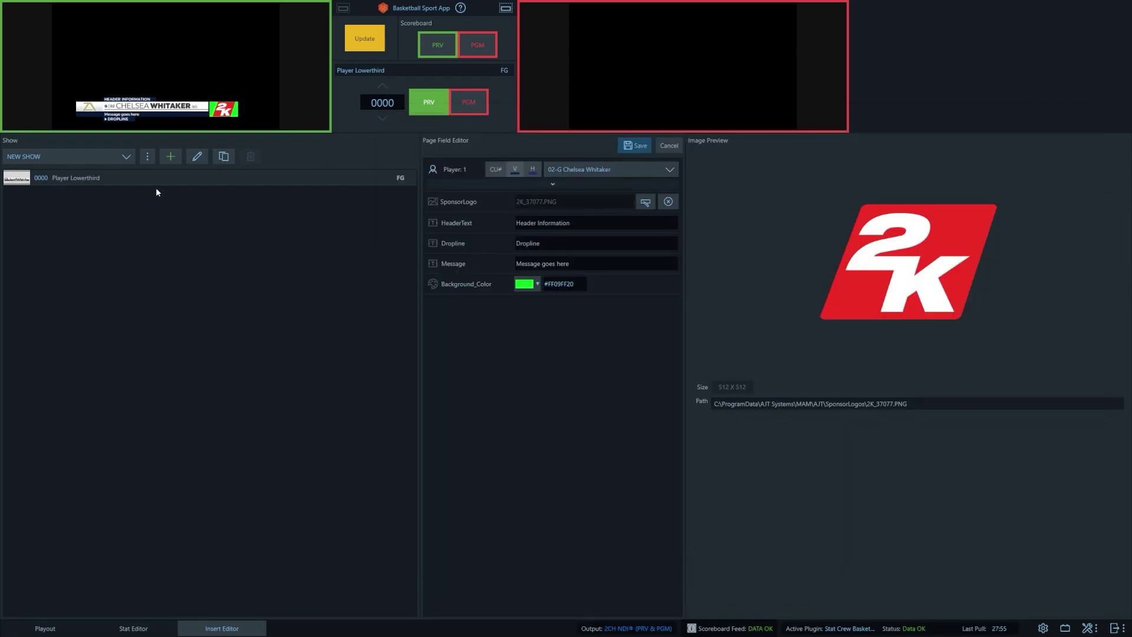
# Create a page from template 9004.xml with the custom description "Player Lowerthird Stat", and keep and save the open Player Lowerthird page's edits.
pyautogui.click(169, 159)
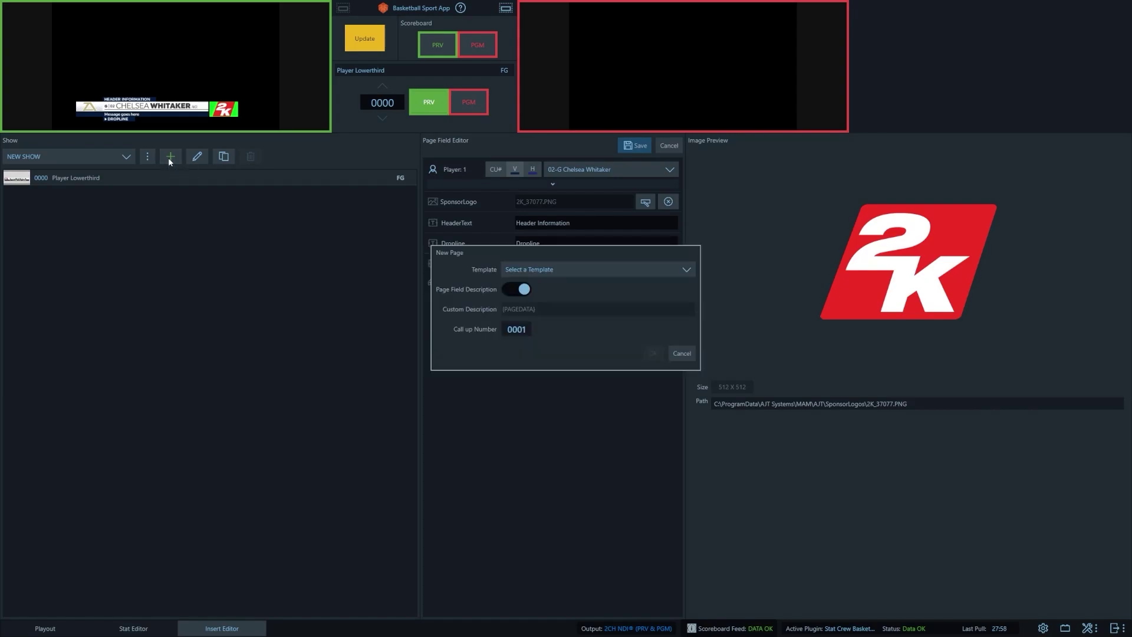
pyautogui.click(532, 268)
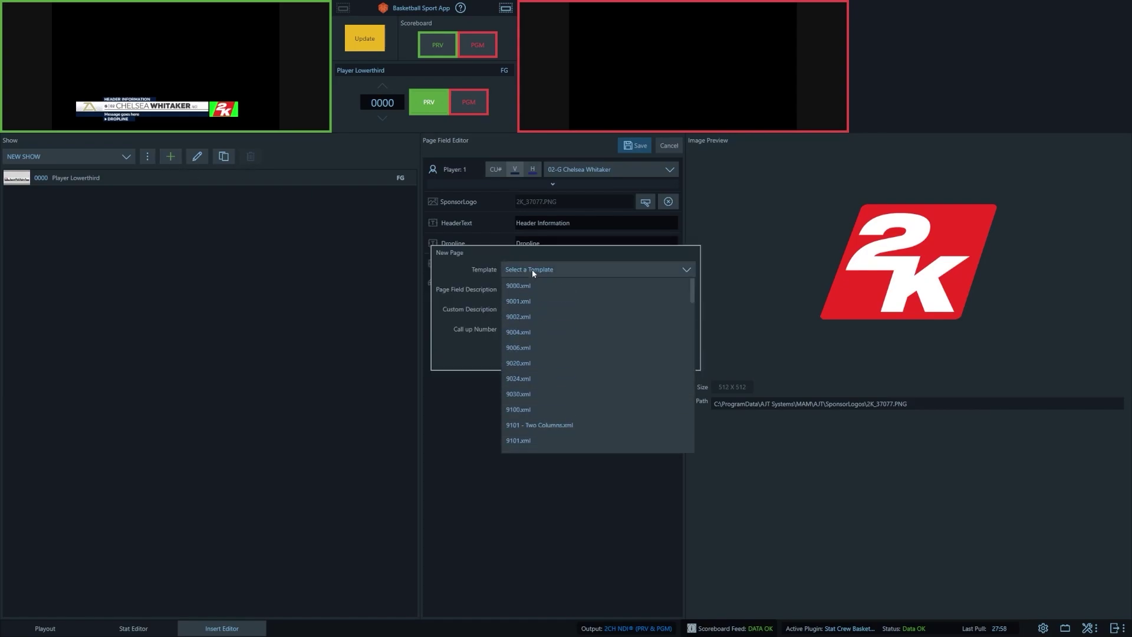
pyautogui.click(533, 331)
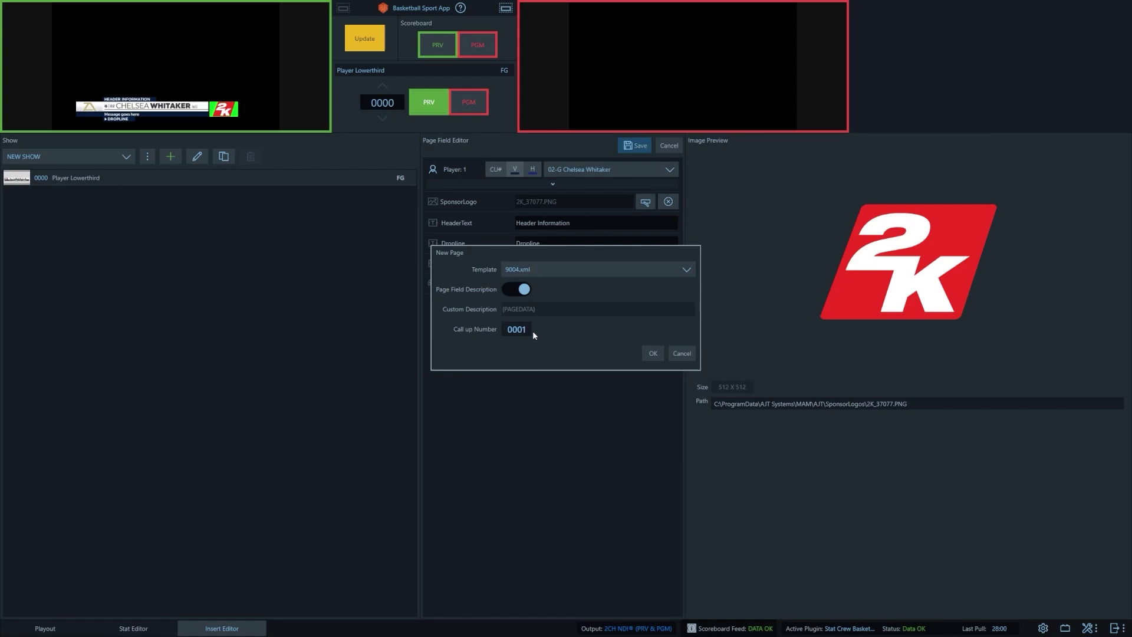
pyautogui.click(523, 290)
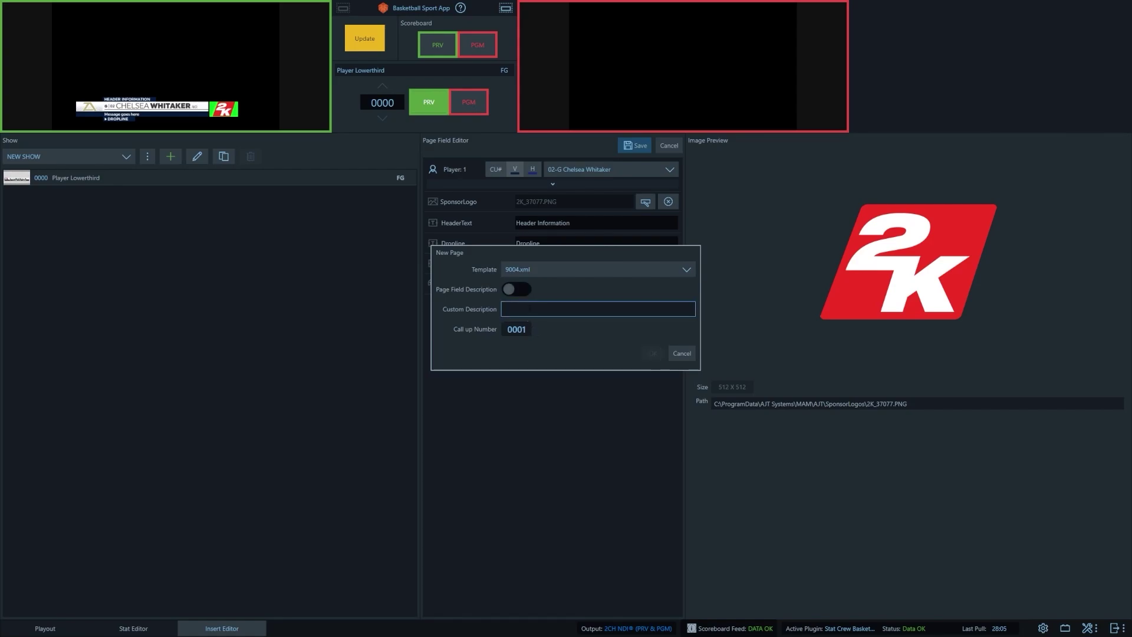
pyautogui.write('Player')
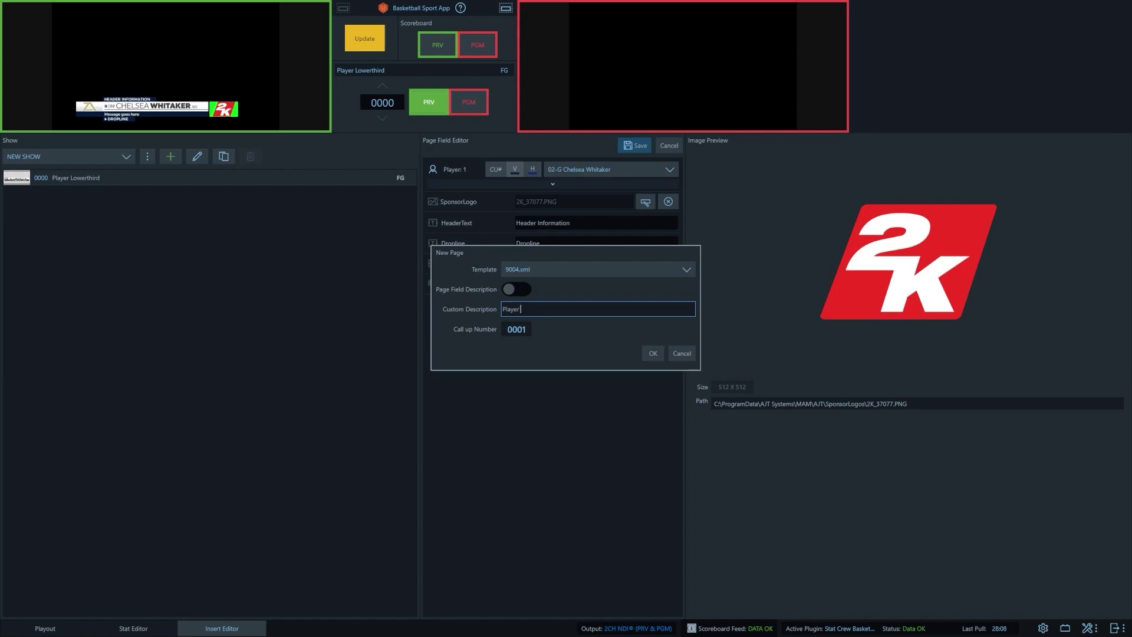
pyautogui.write(' Lowerthird Stat')
pyautogui.press('Return')
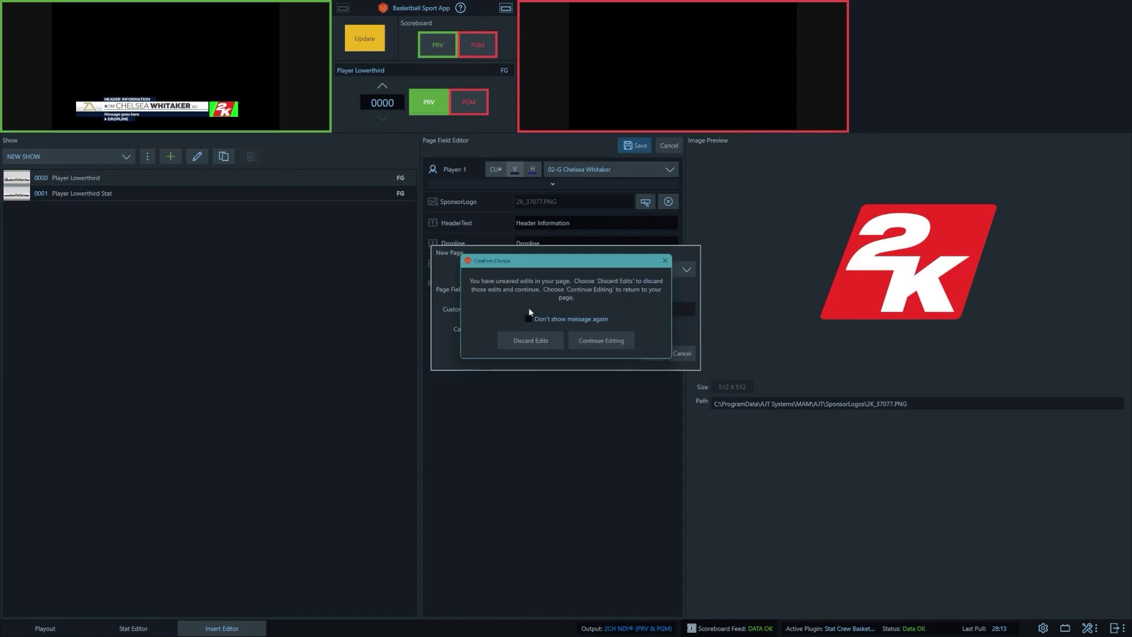
pyautogui.click(589, 345)
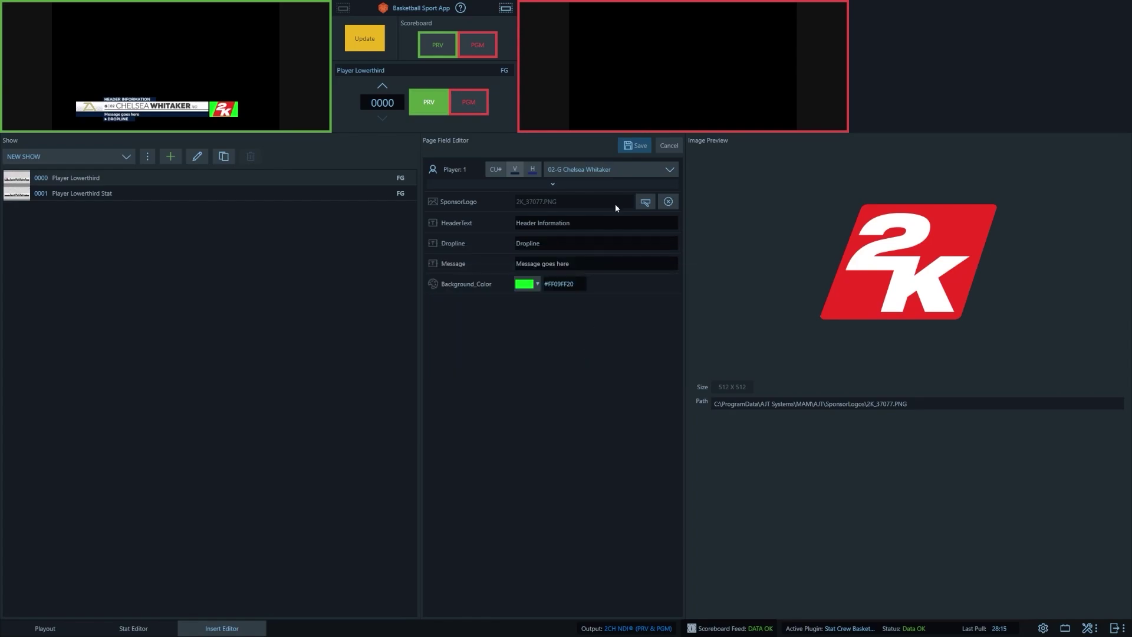
pyautogui.click(632, 146)
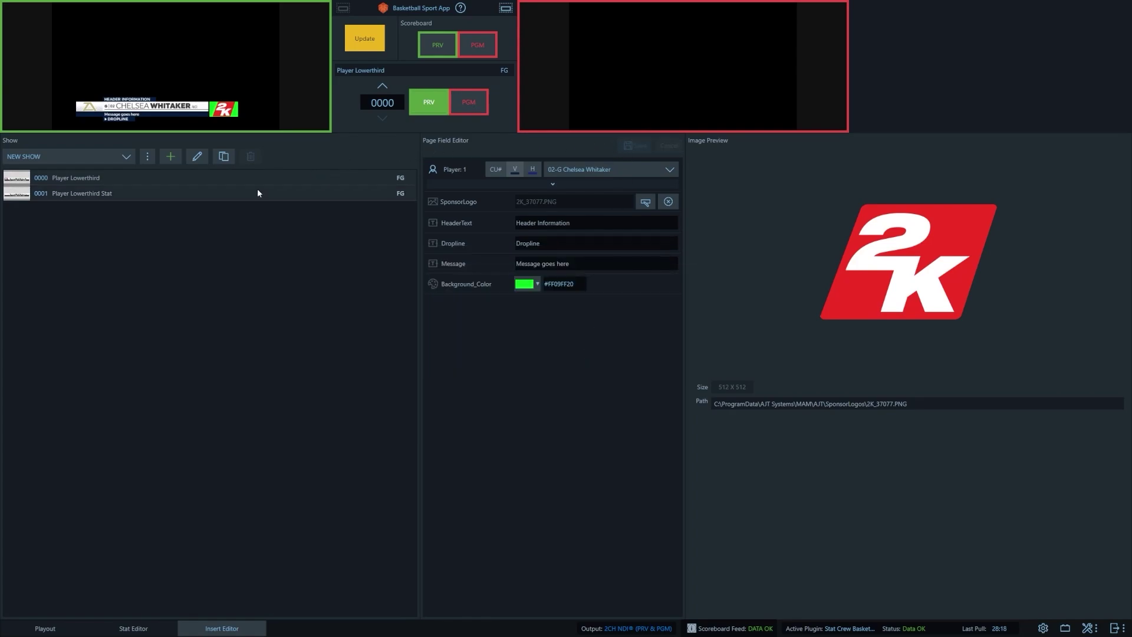
# Send page 0001 Player Lowerthird Stat to preview and assign the visitor team's guard number 21 as Player 1.
pyautogui.click(65, 194)
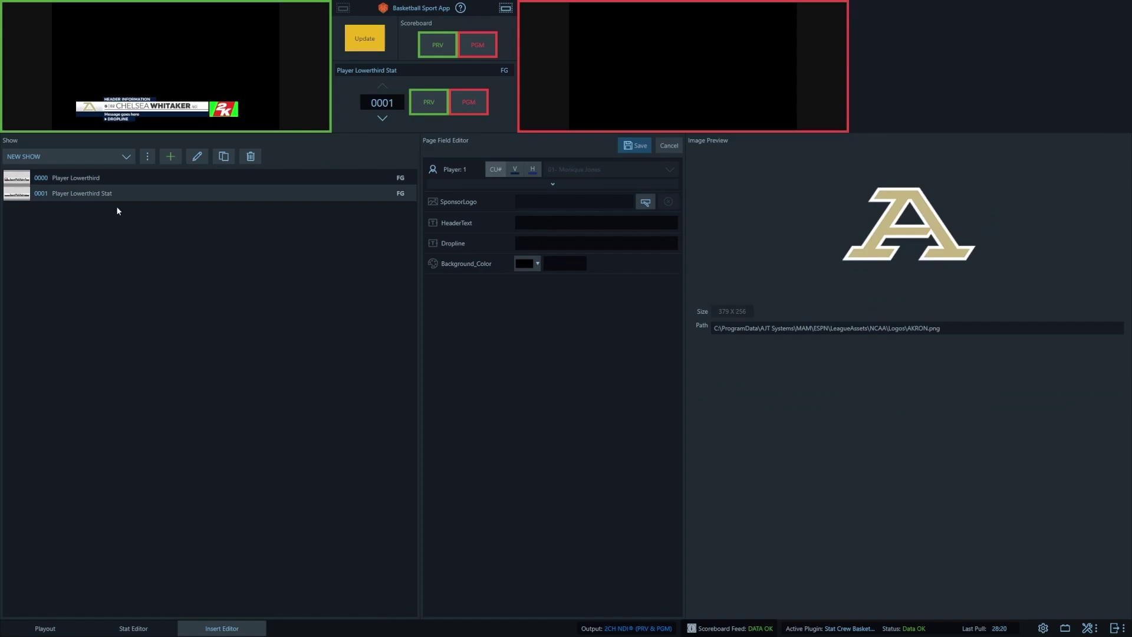
pyautogui.click(439, 103)
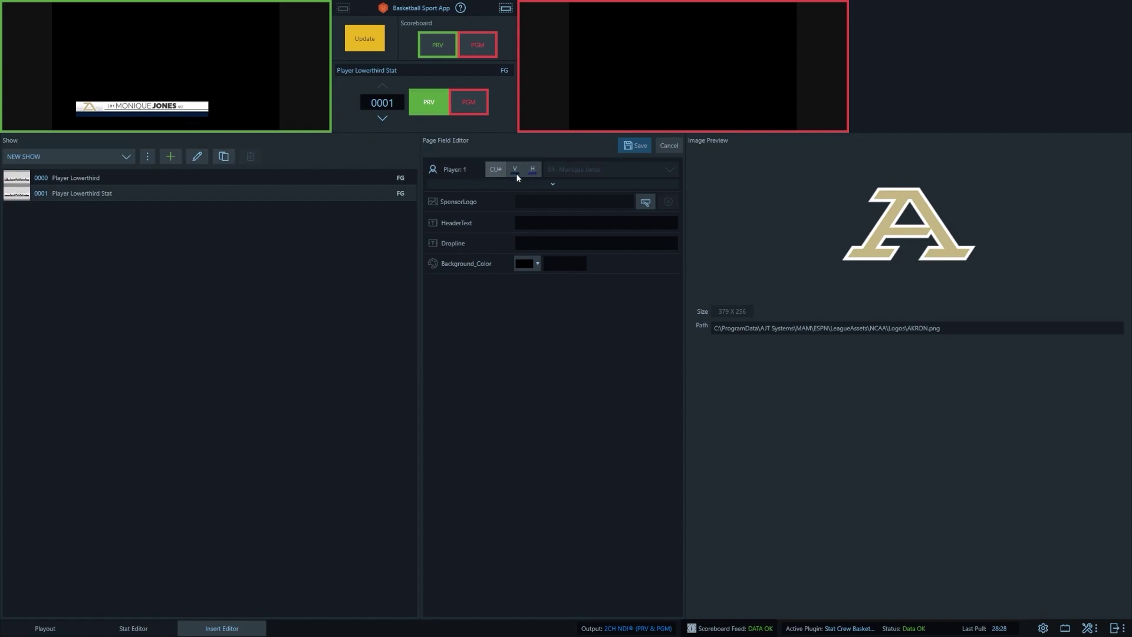
pyautogui.click(582, 167)
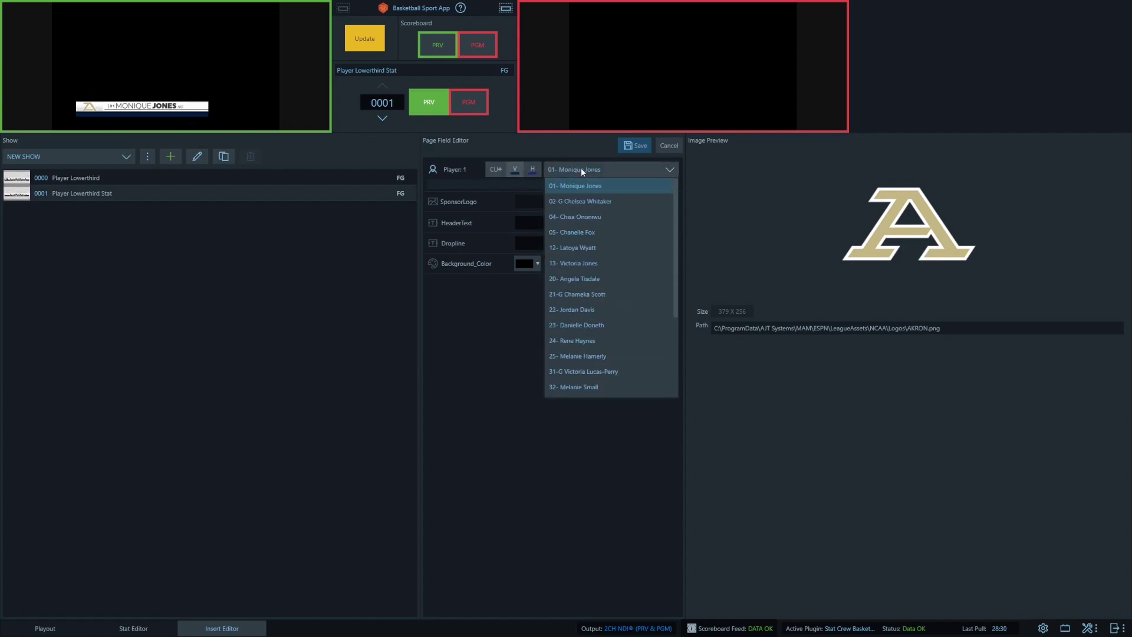
pyautogui.click(595, 295)
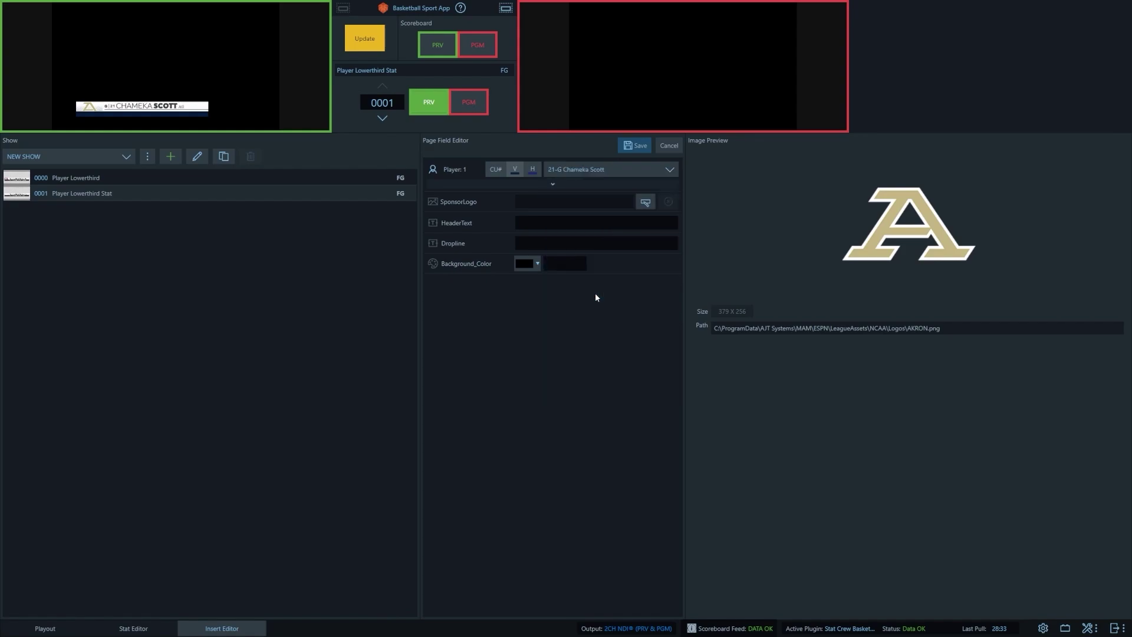
# Set Player 1's Stat field to "{PTS} PTS | {RB} Rebounds" and enlarge the graphic in the preview output.
pyautogui.click(565, 184)
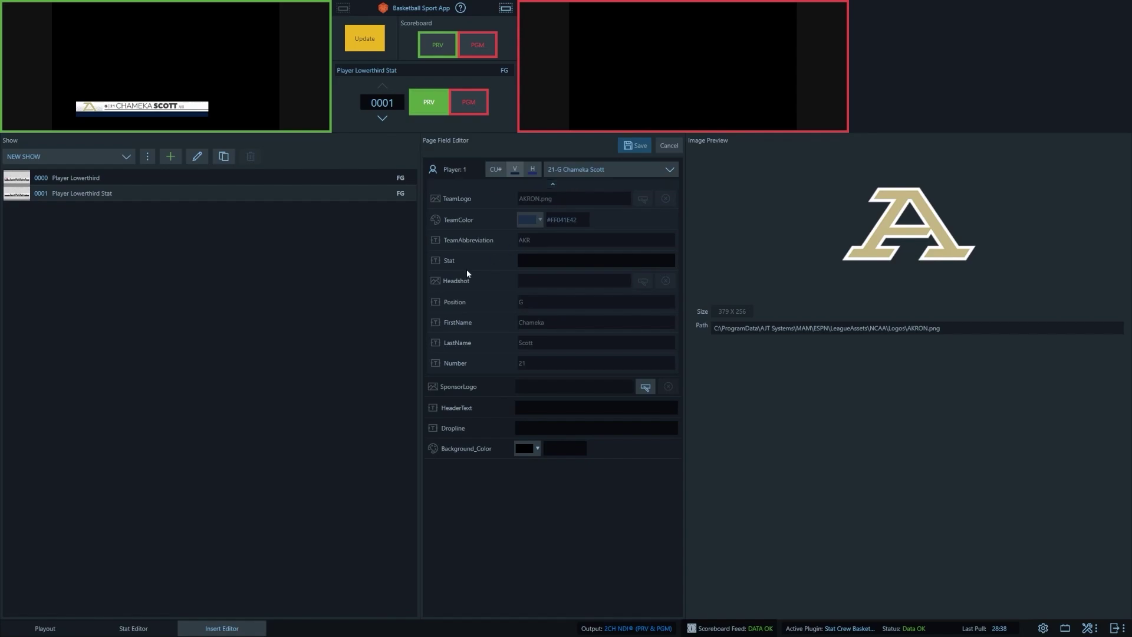
pyautogui.click(553, 266)
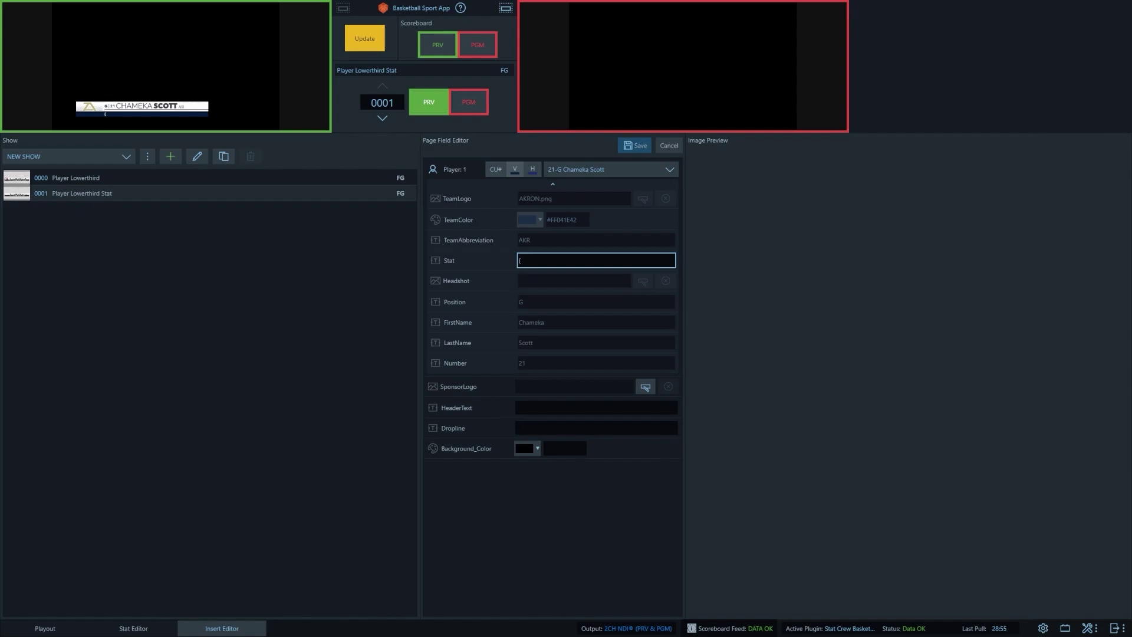
pyautogui.write('TS}')
pyautogui.click(343, 8)
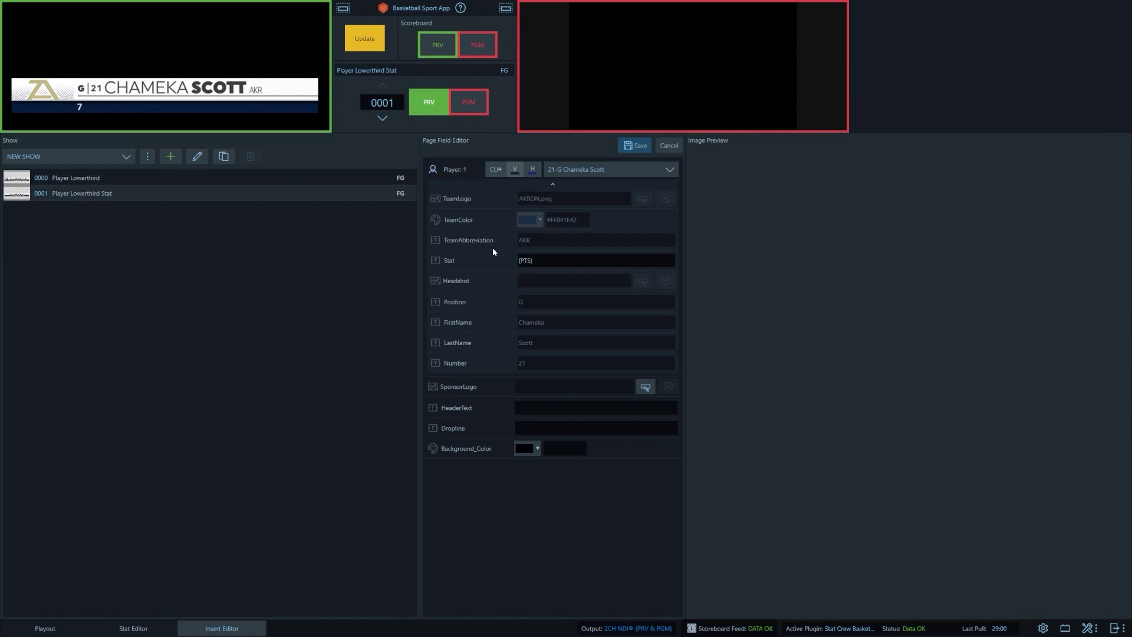
pyautogui.click(533, 260)
pyautogui.write('PTS')
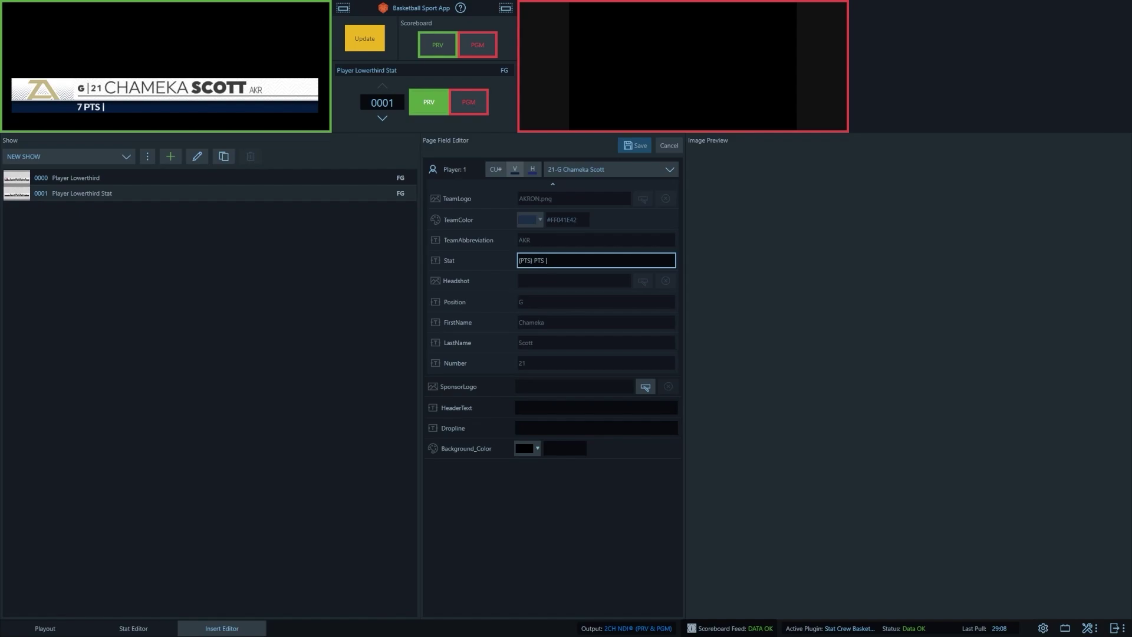
pyautogui.write(' | {RB} Rebounds')
# Check the team stats template in the support document and create a "Team Stat" page from 9006.xml, keeping the open page's edits.
pyautogui.hotkey('alt', 'Tab')
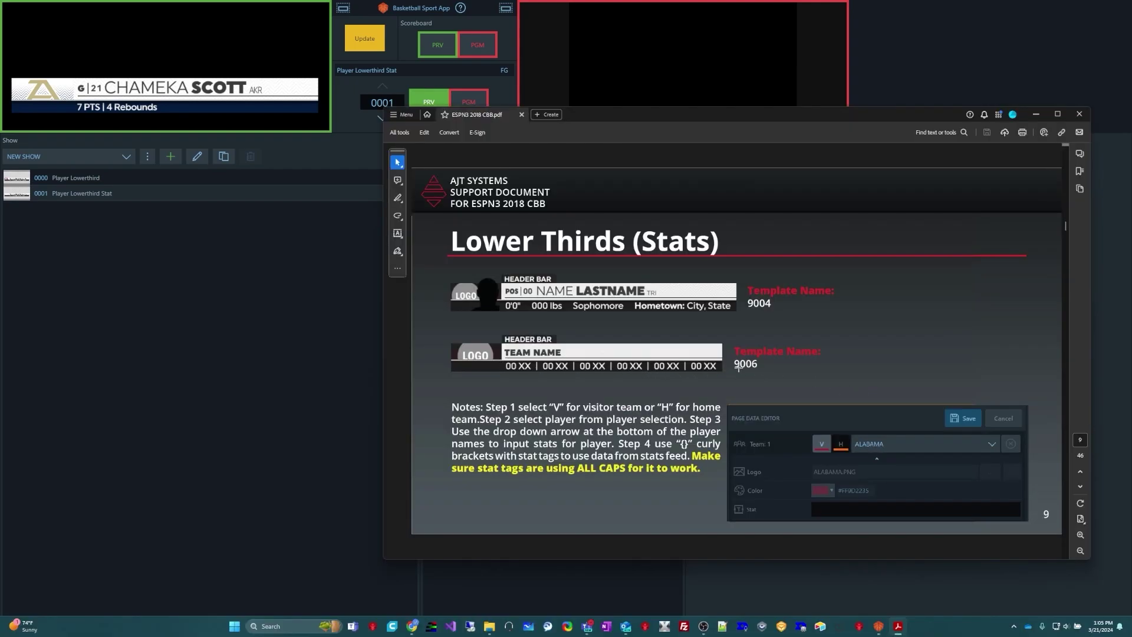
pyautogui.hotkey('alt', 'Tab')
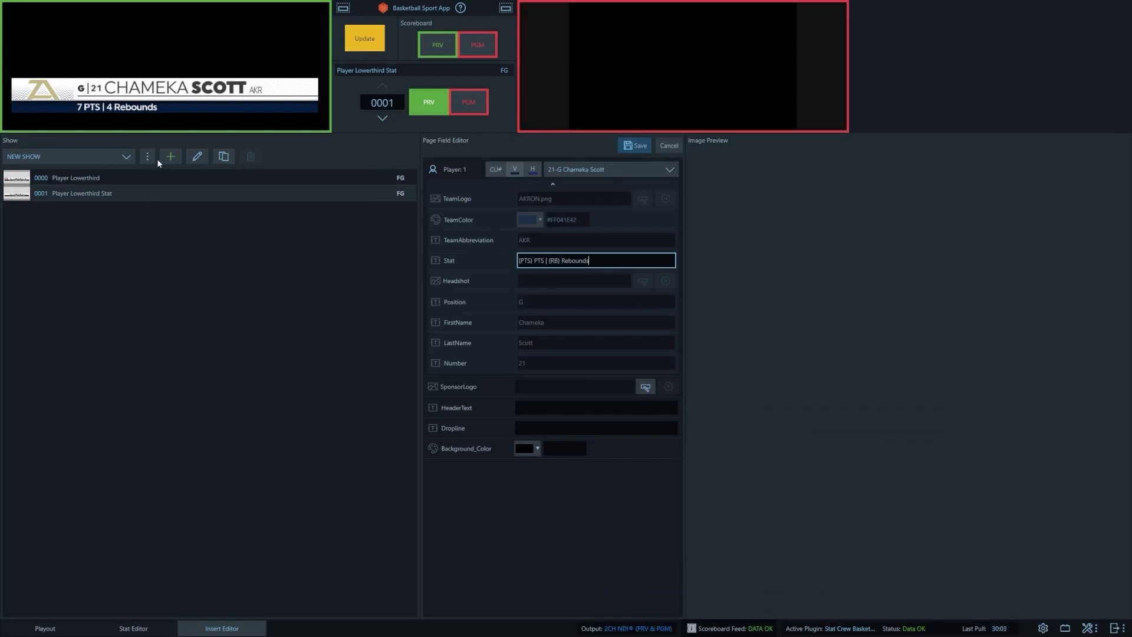
pyautogui.click(168, 157)
pyautogui.click(536, 269)
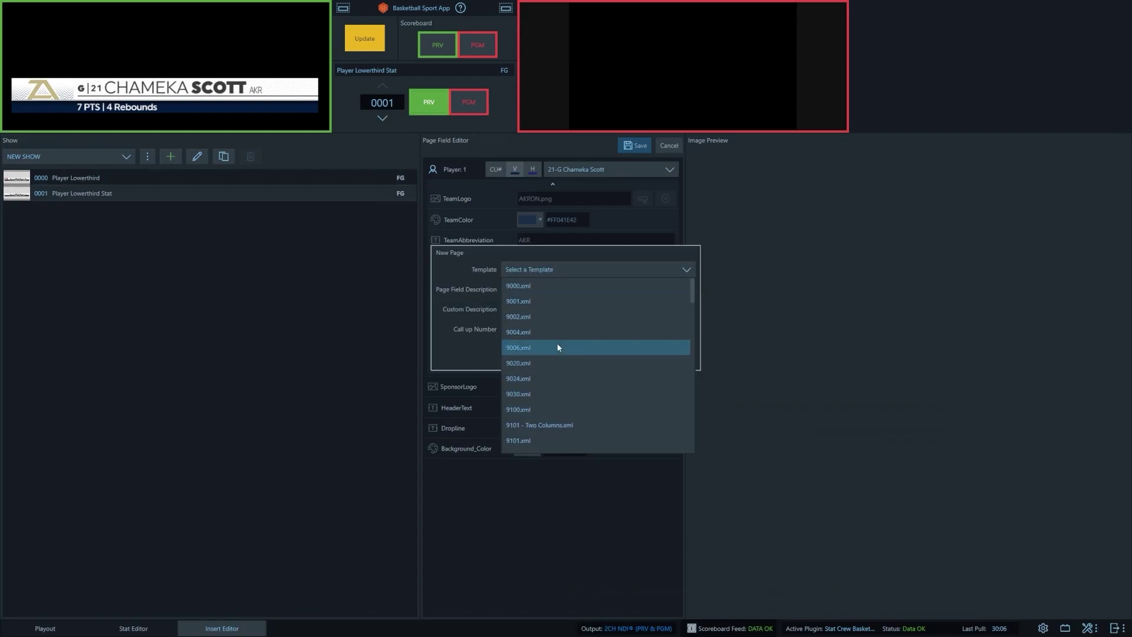
pyautogui.click(553, 346)
pyautogui.click(524, 289)
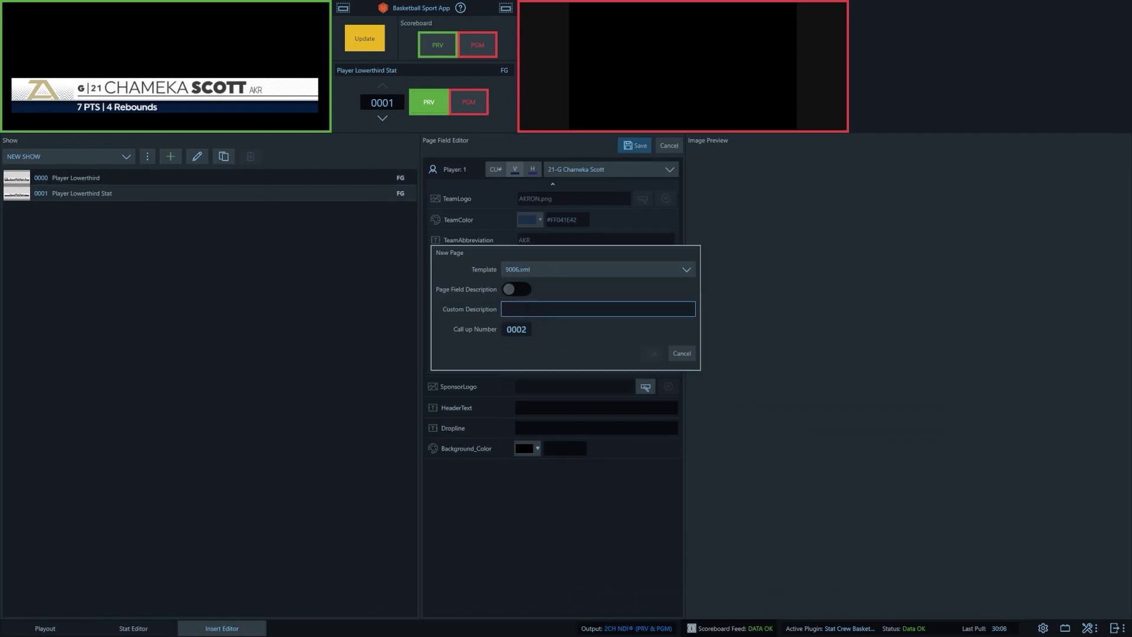
pyautogui.write('Team Stat')
pyautogui.click(653, 353)
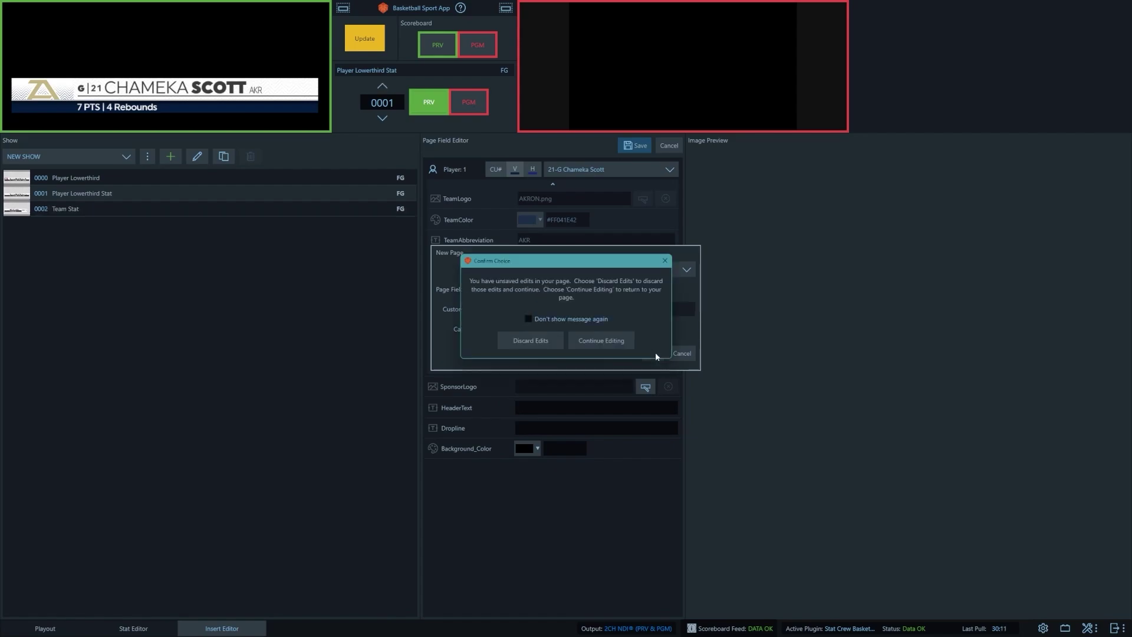
pyautogui.click(602, 342)
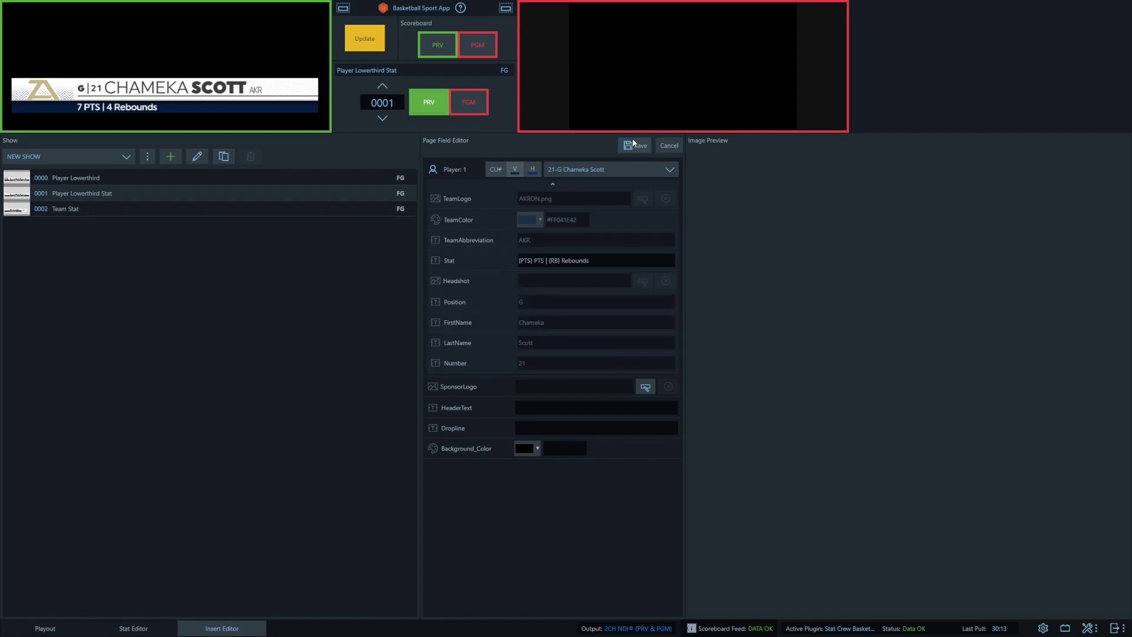
# Send page 0002 Team Stat to preview and assign the home team, Albany, as Team 1.
pyautogui.click(338, 211)
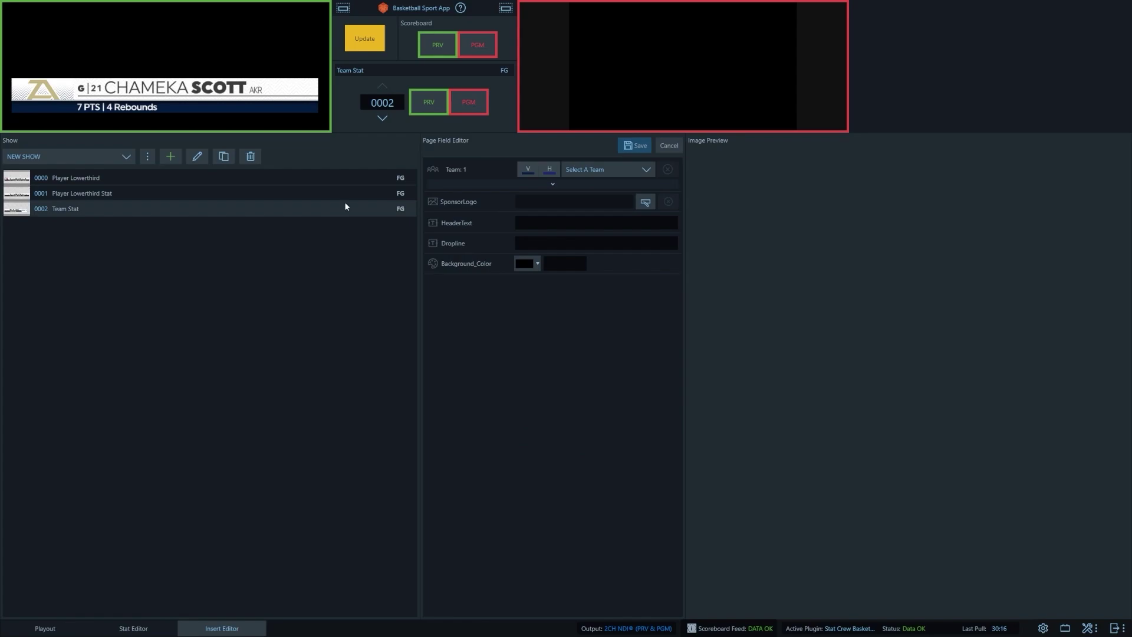
pyautogui.click(418, 97)
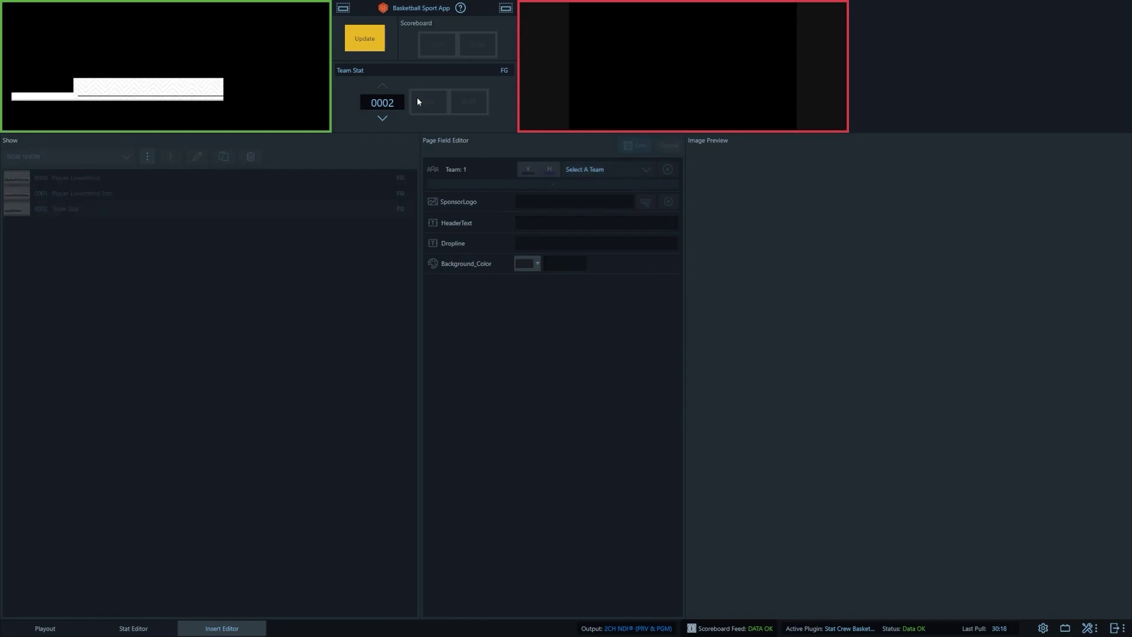
pyautogui.click(553, 171)
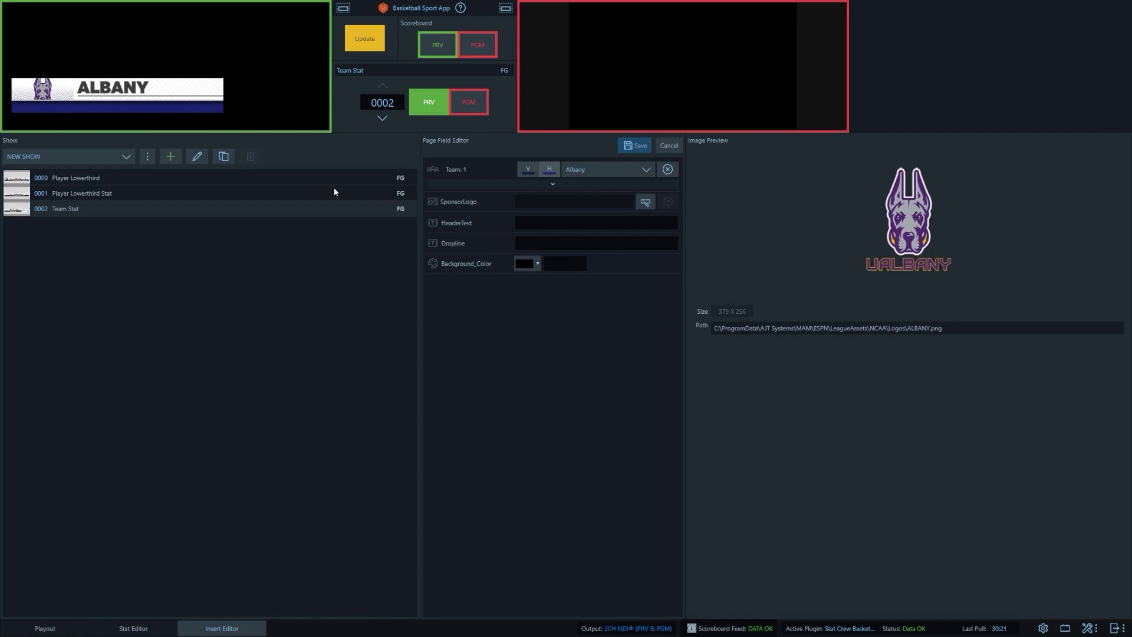
# Set Team 1's Stat field to "{RB} Rebound" on the Team Stat page.
pyautogui.click(563, 186)
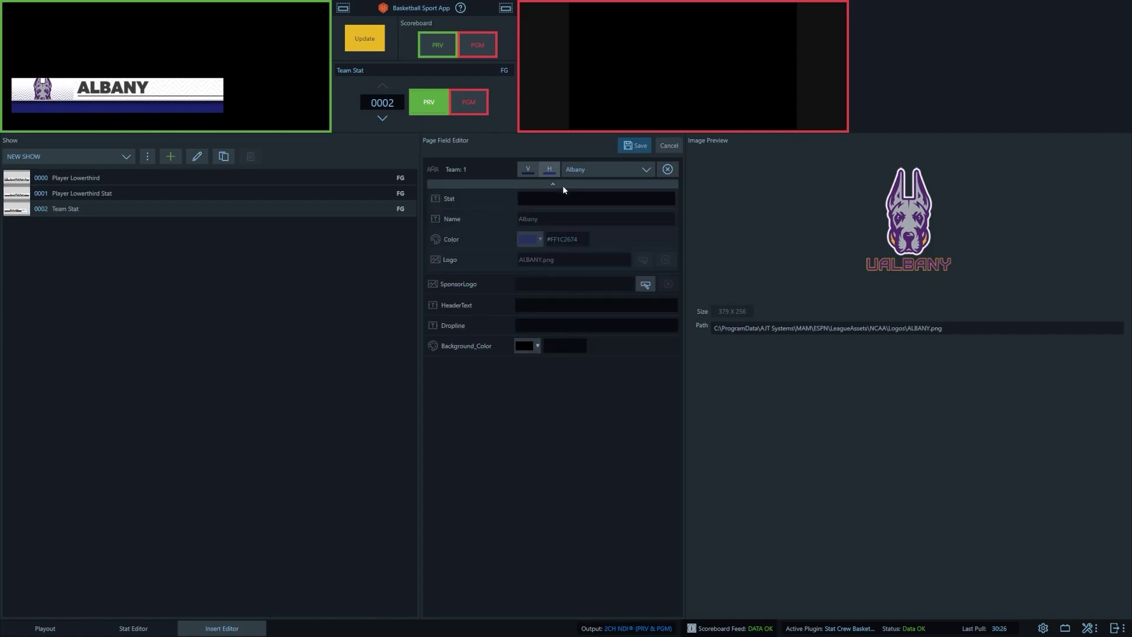
pyautogui.click(525, 199)
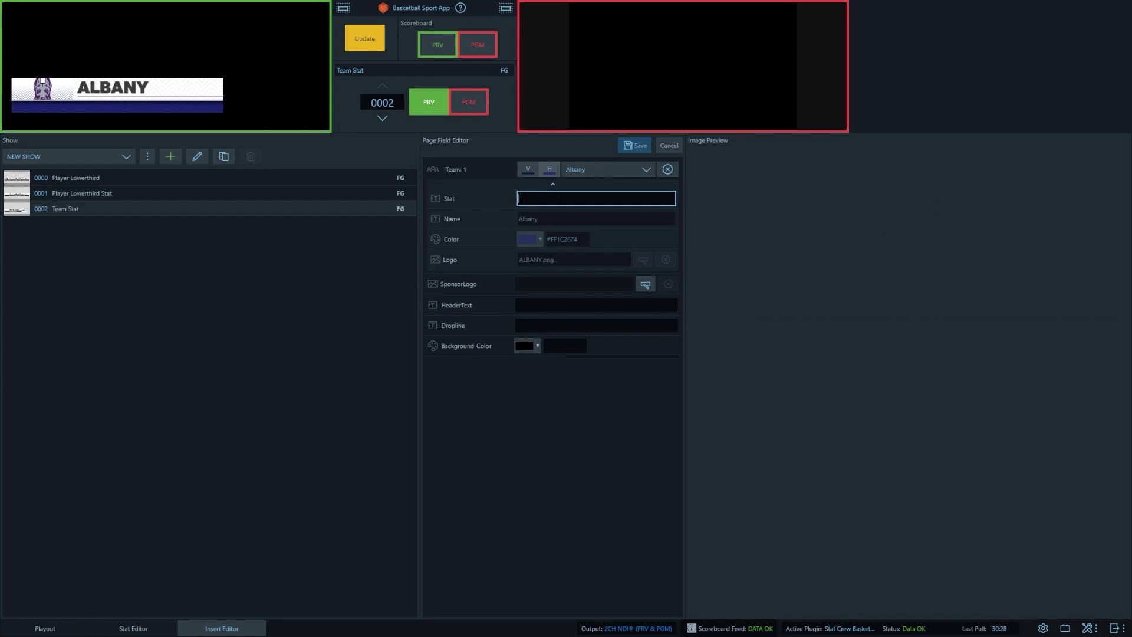
pyautogui.write('{RB} Rebound')
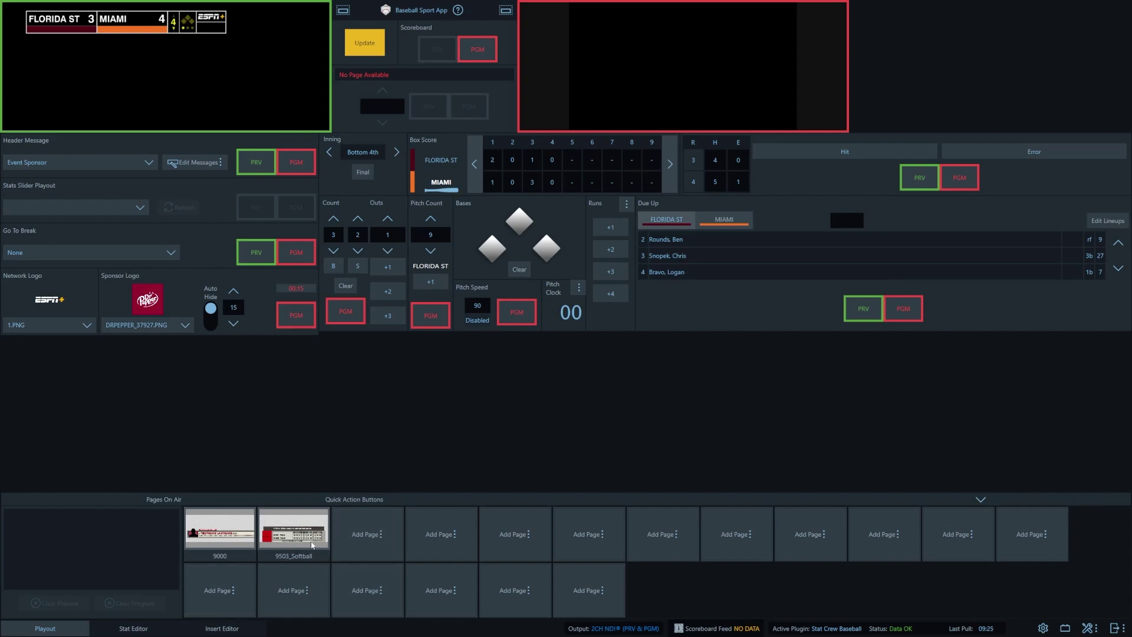
# In the Baseball Sport App's playout view, add page 0005 (9372) to the third Quick Action Buttons slot.
pyautogui.click(365, 533)
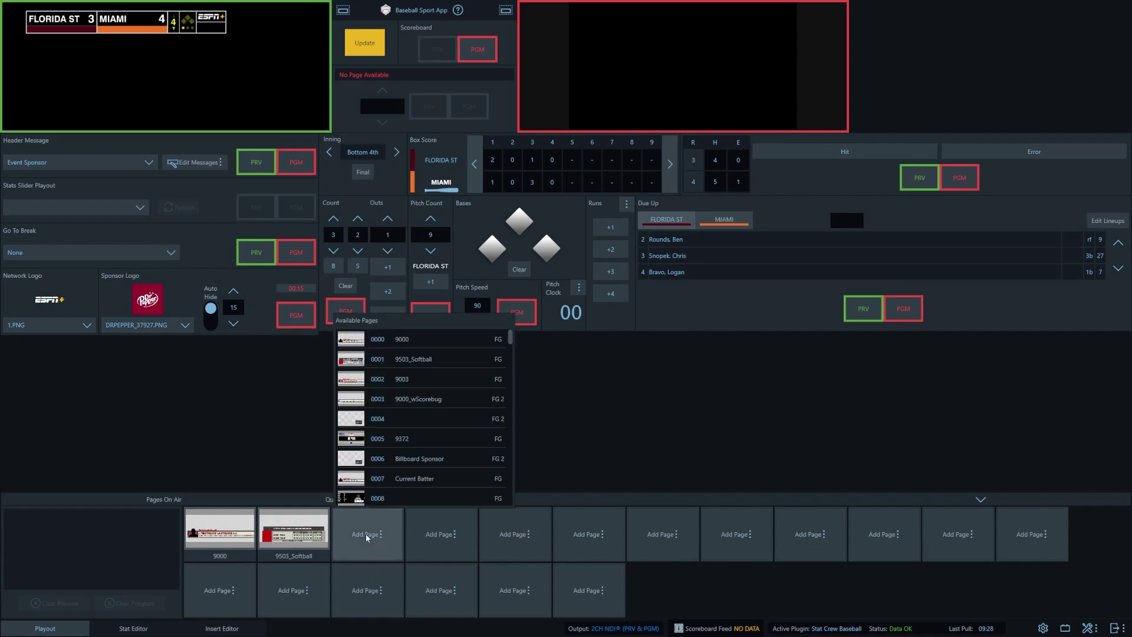
pyautogui.doubleClick(433, 440)
pyautogui.click(583, 435)
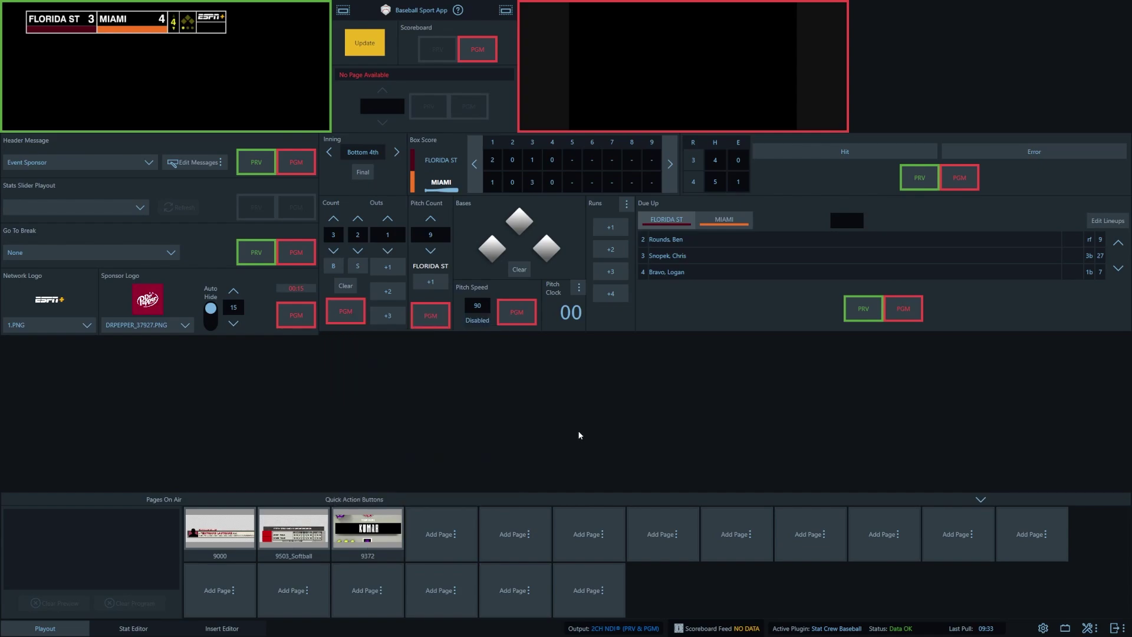
# Remove page 9372 from the third Quick Action Buttons slot and add page 0000 (9000) there instead.
pyautogui.rightClick(365, 559)
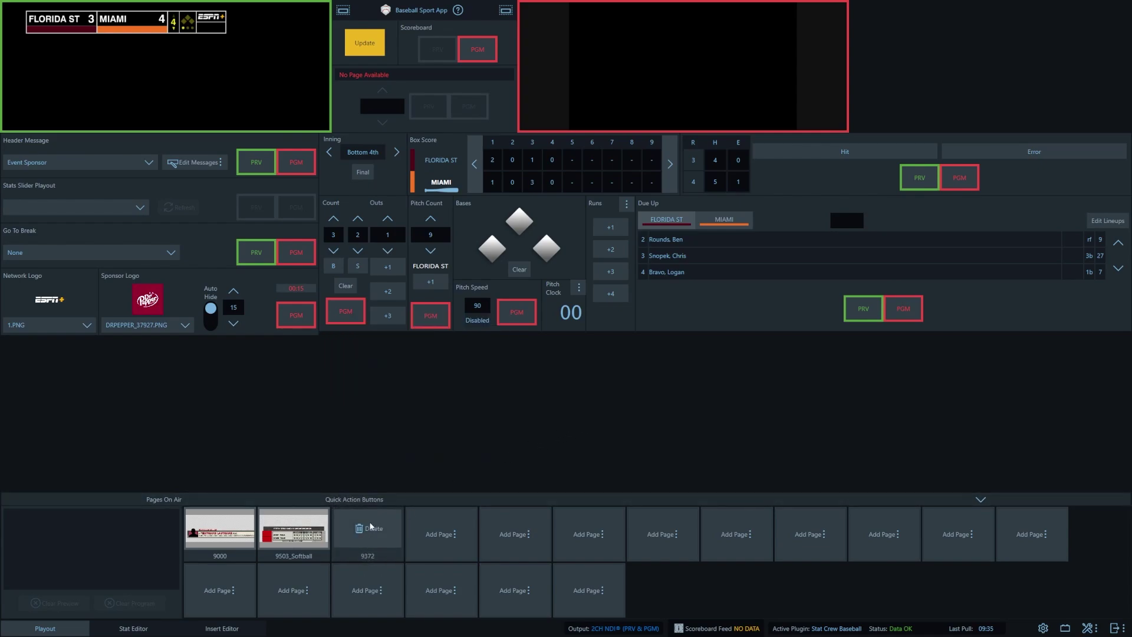
pyautogui.click(371, 527)
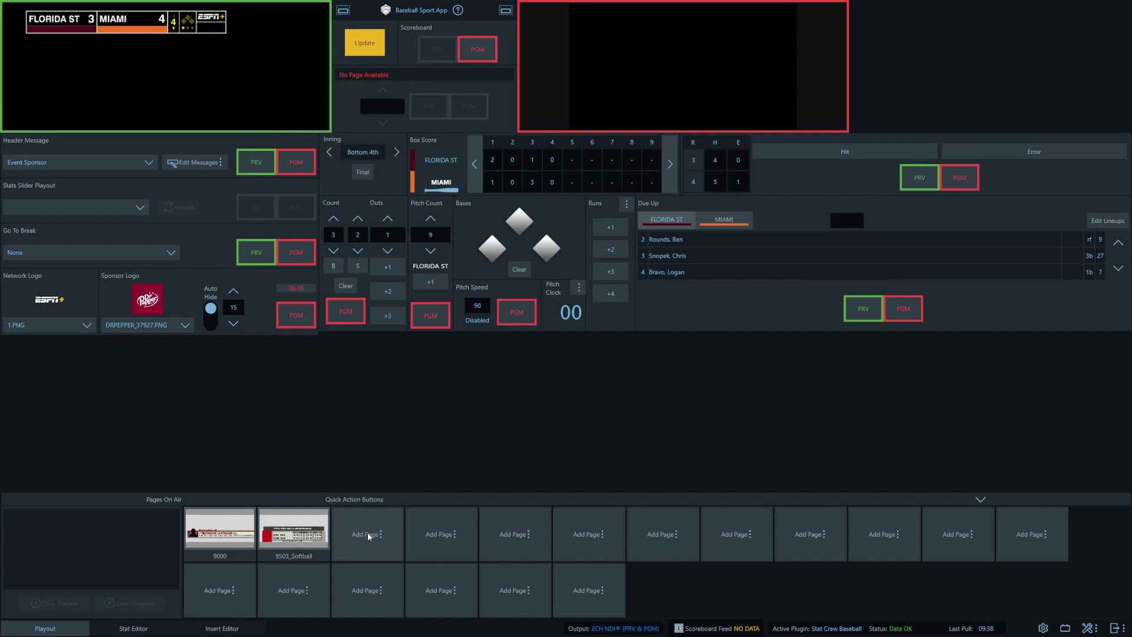
pyautogui.click(367, 533)
pyautogui.click(434, 342)
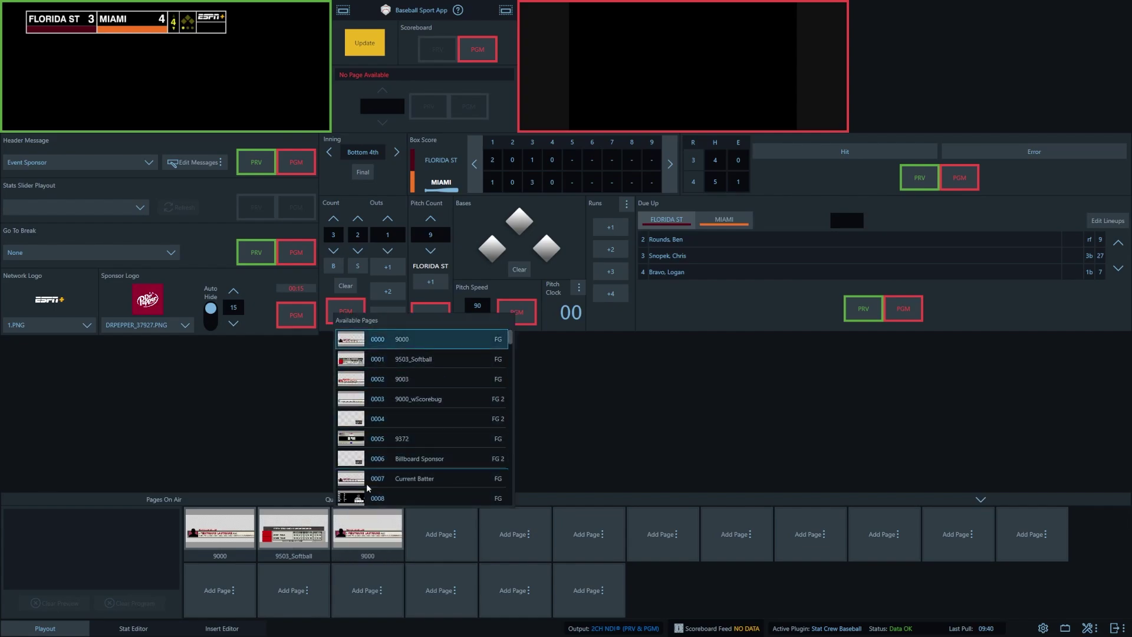
# Send page 9000 from the third quick action slot to preview and program, and take it off both outputs again.
pyautogui.click(348, 532)
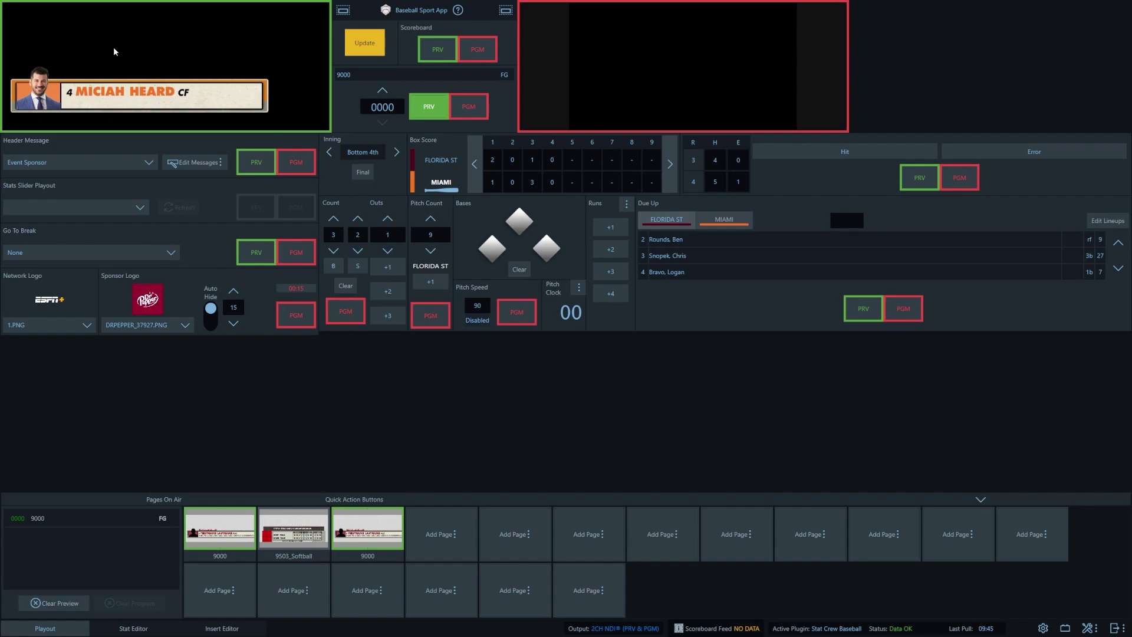
pyautogui.click(386, 534)
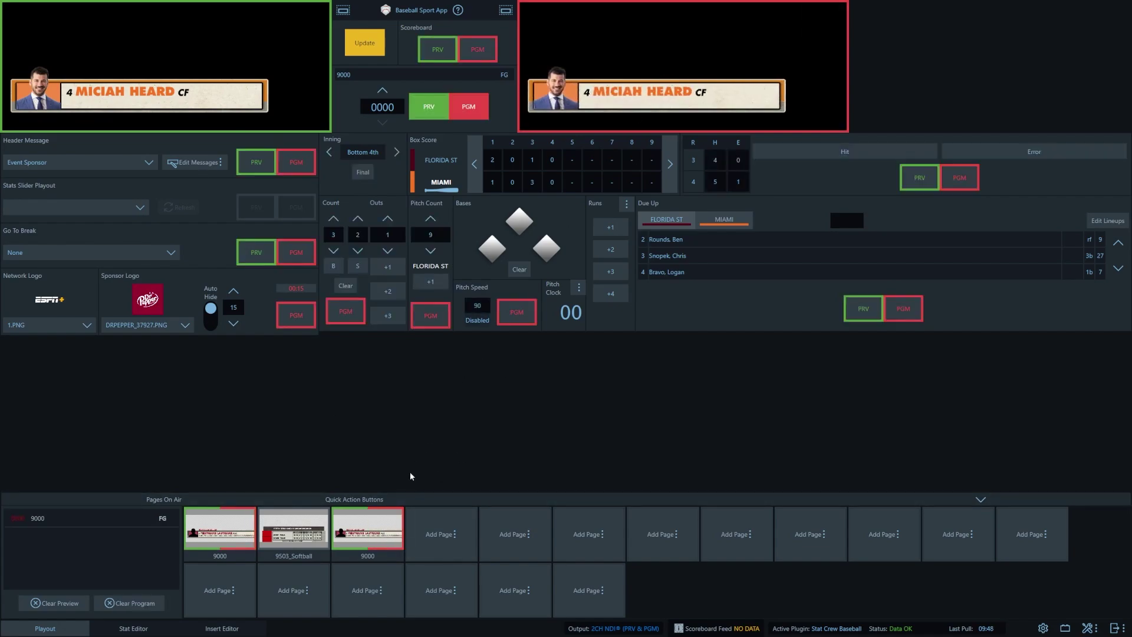
pyautogui.click(397, 528)
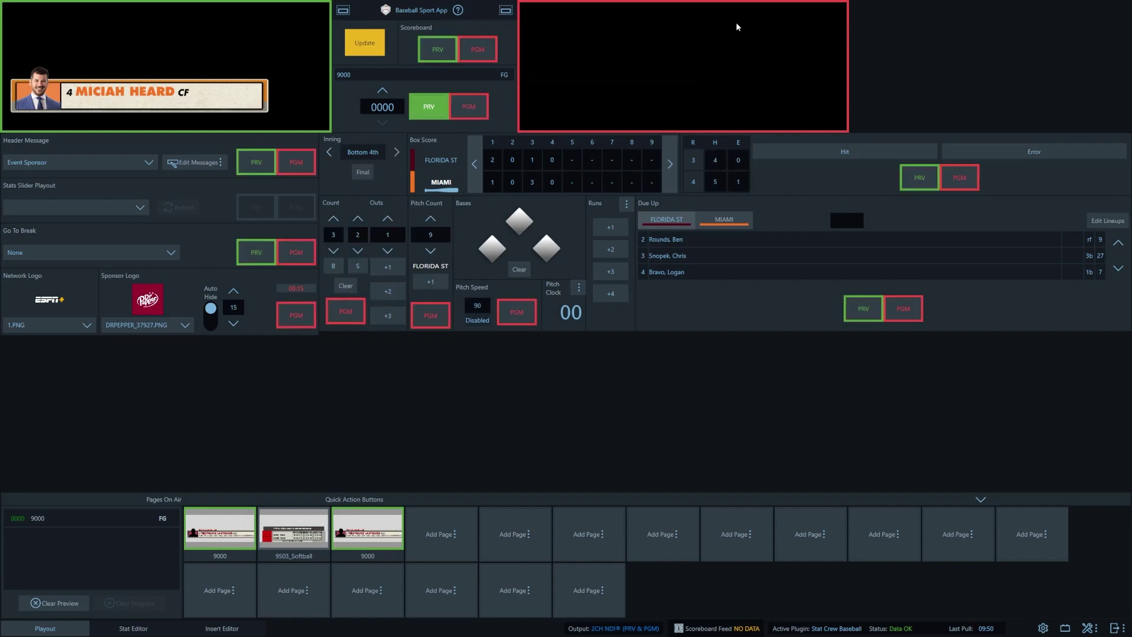
pyautogui.click(357, 534)
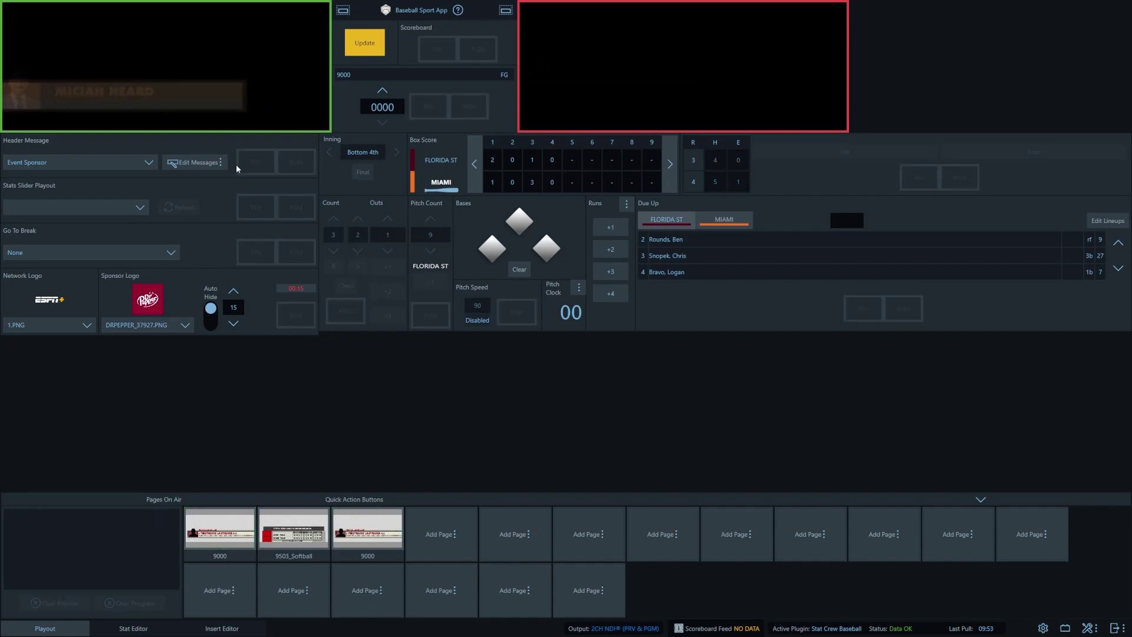